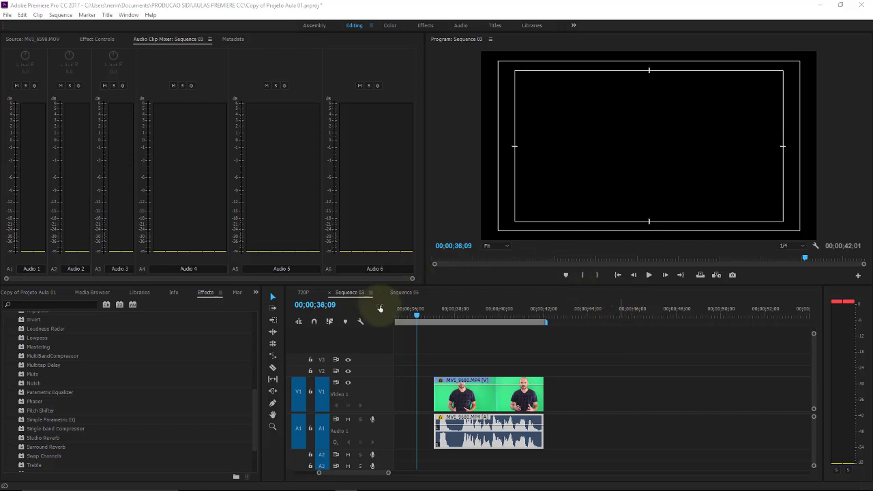
Bring back the Source clip and play the green-screen clip from its start to hear its original audio.
left_click(30, 39)
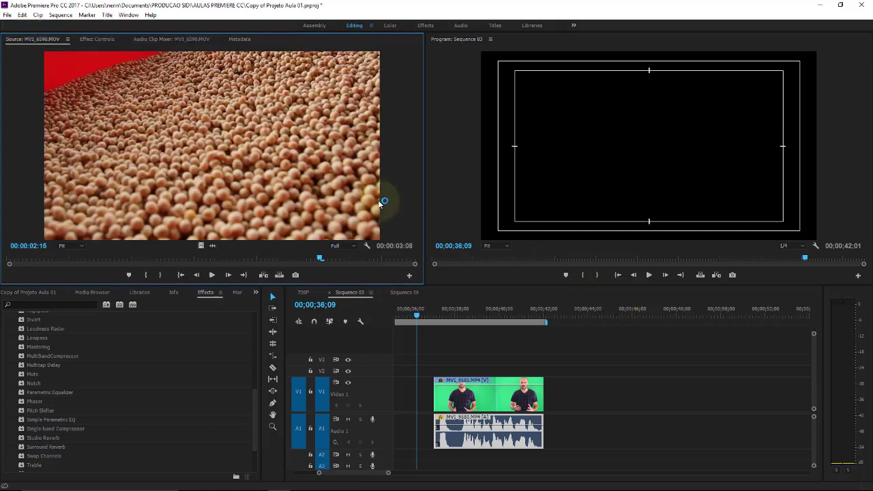
left_click_drag(419, 316, 436, 313)
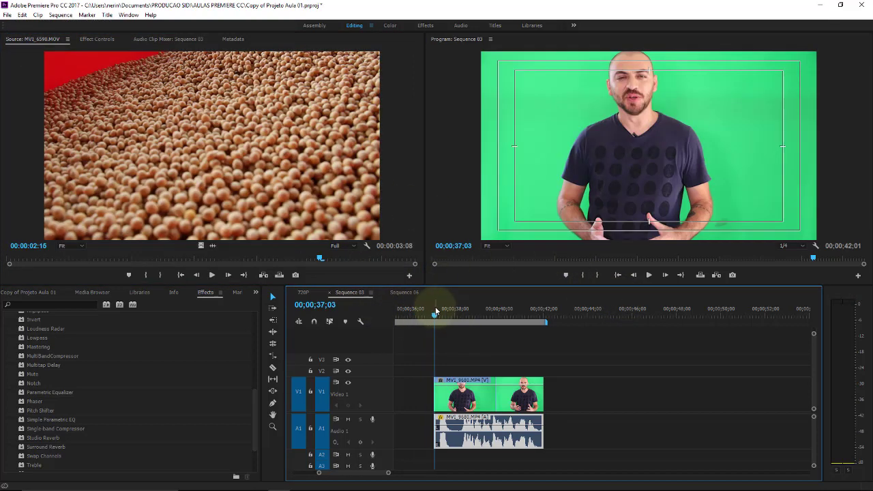
key("space")
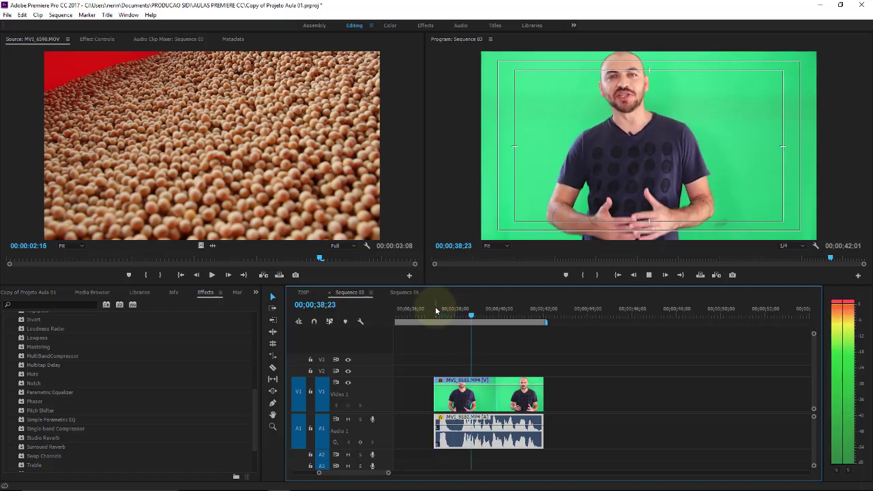
key("space")
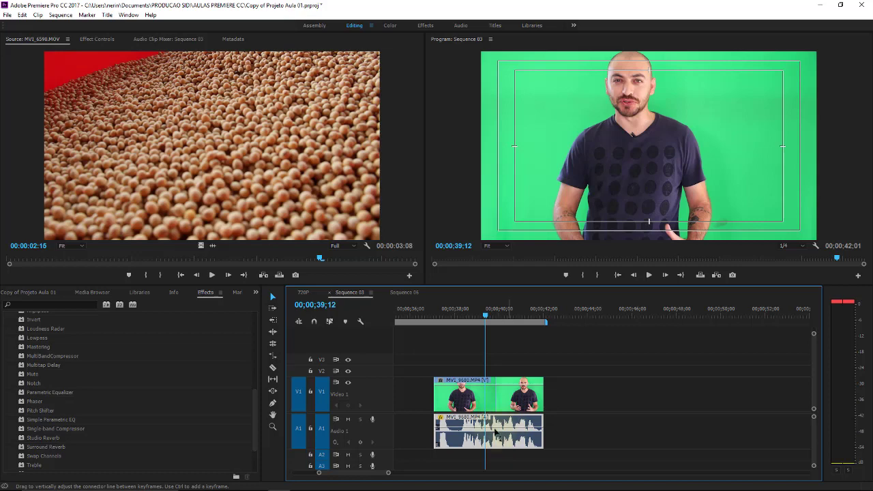
mouse_move(255, 399)
left_mouse_down()
mouse_move(255, 332)
mouse_move(255, 344)
left_mouse_up()
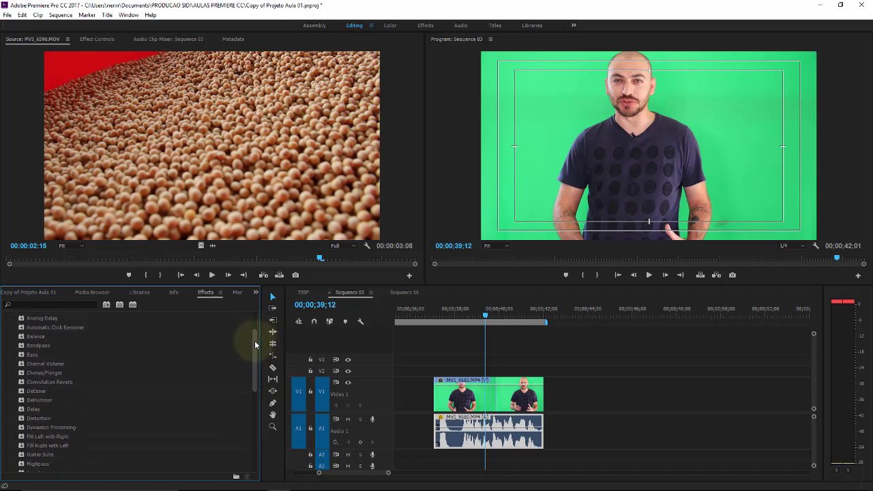
Apply the Delay audio effect to the clip's audio and play it from 38;02.
left_click(36, 410)
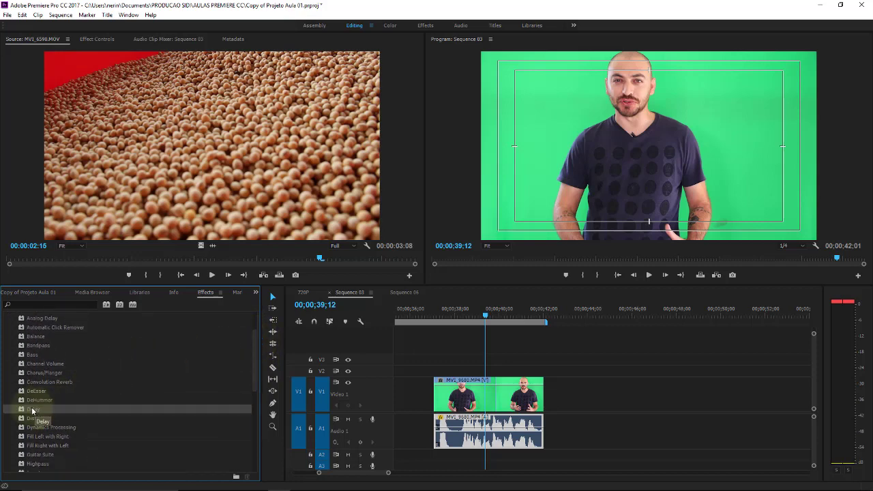
left_click_drag(24, 412, 469, 432)
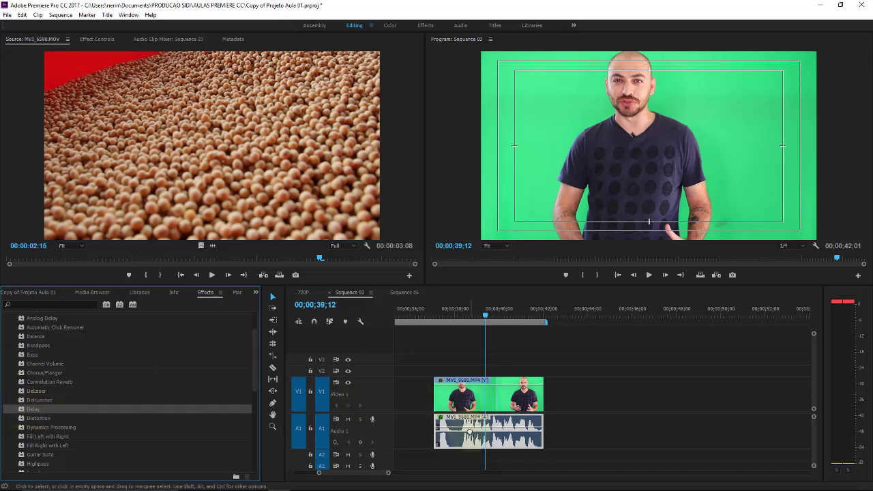
left_click(109, 39)
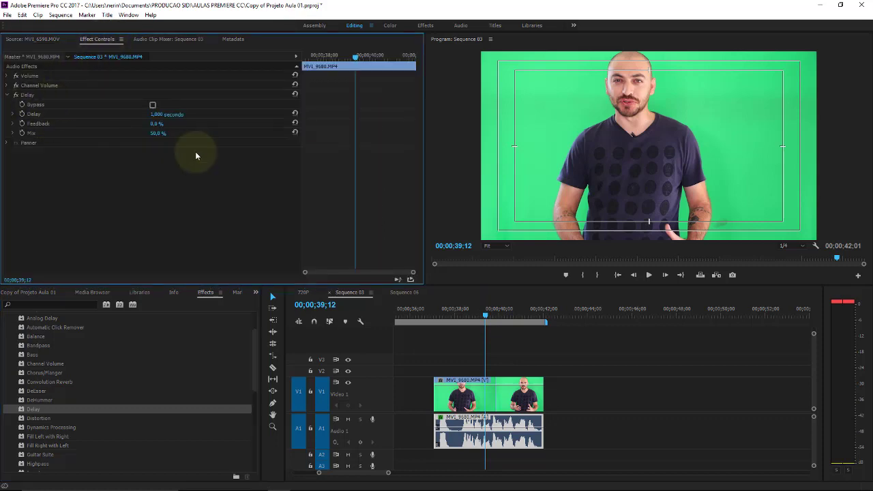
left_click(457, 315)
key("space")
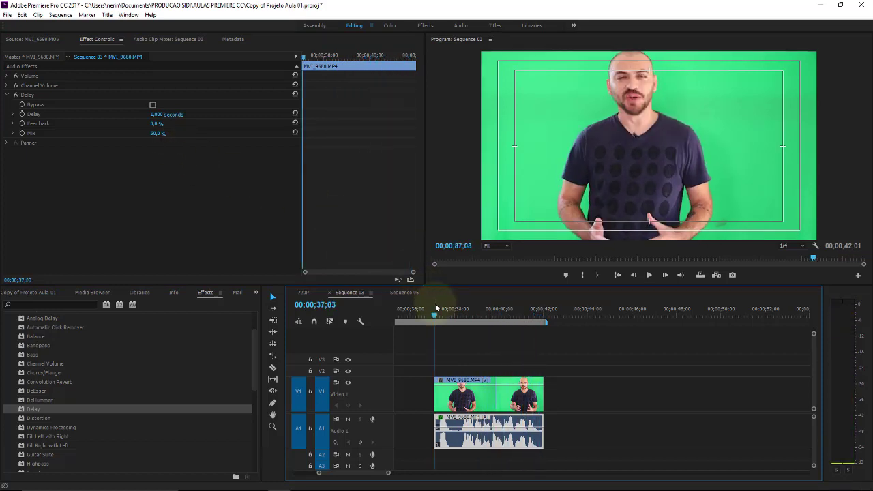
Cut the delay time from 1,000 to 0,020 seconds and replay the clip to compare.
left_click(158, 114)
left_click(197, 128)
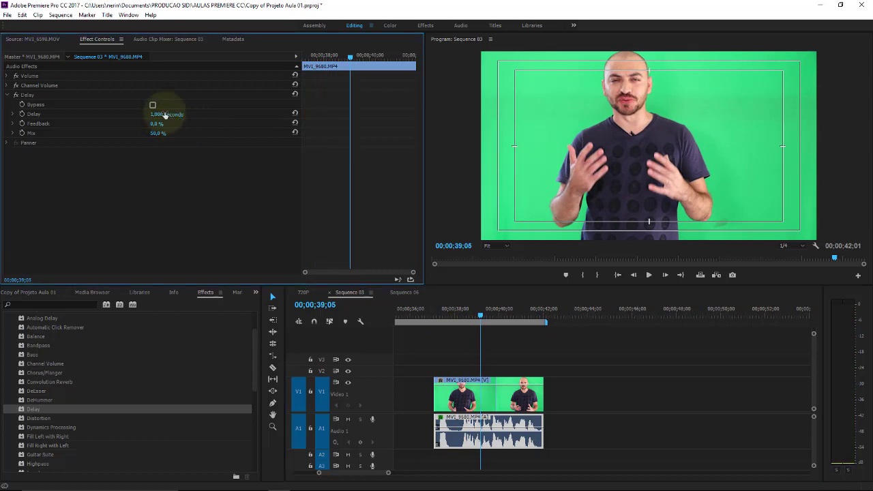
left_click_drag(160, 115, 129, 123)
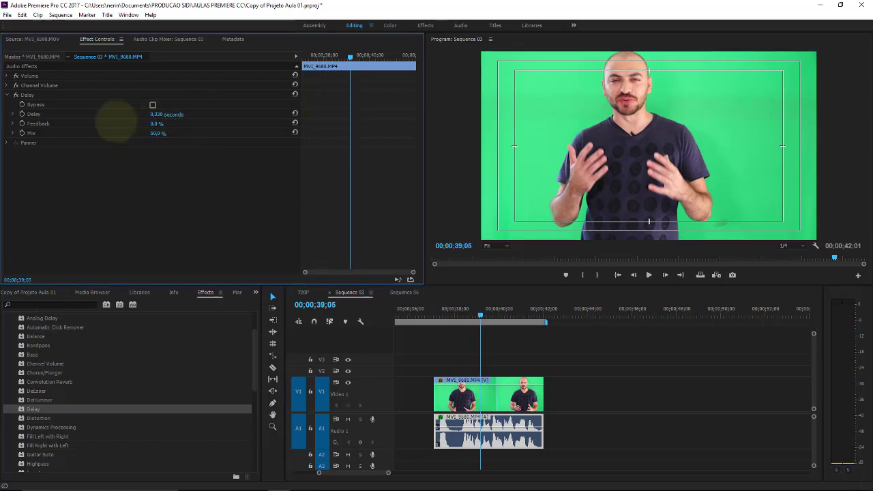
key("space")
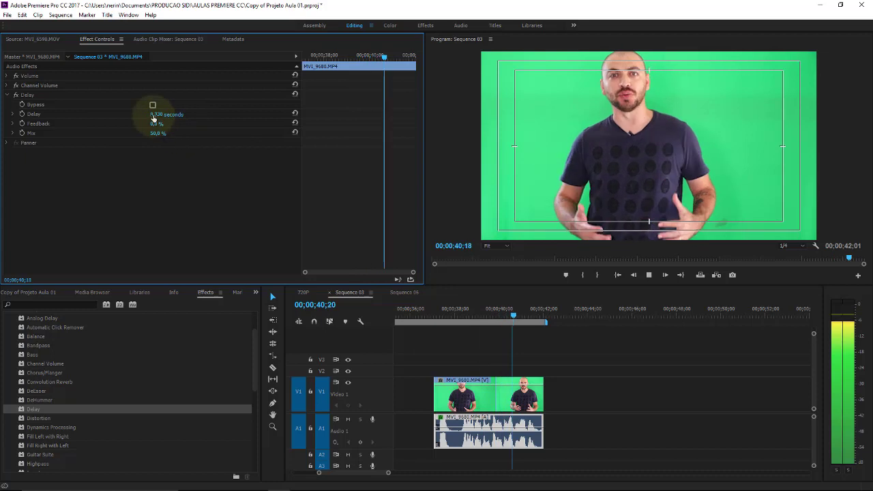
key("space")
key("space")
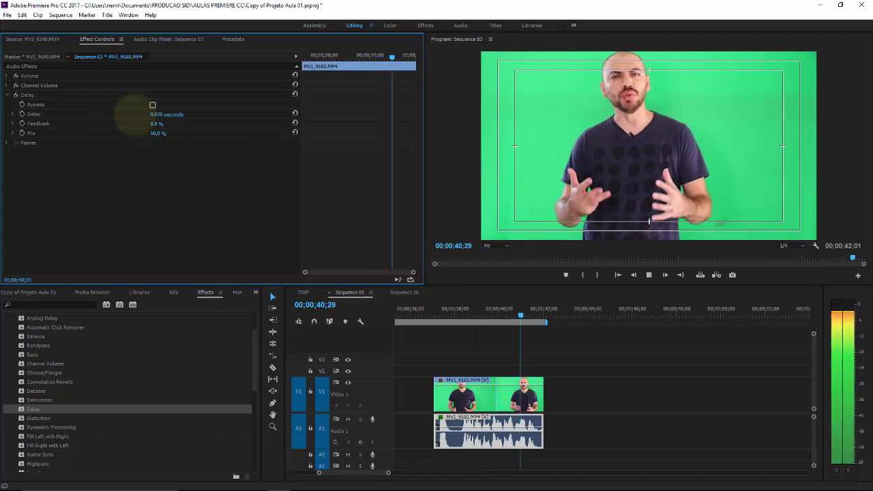
left_click(443, 308)
key("space")
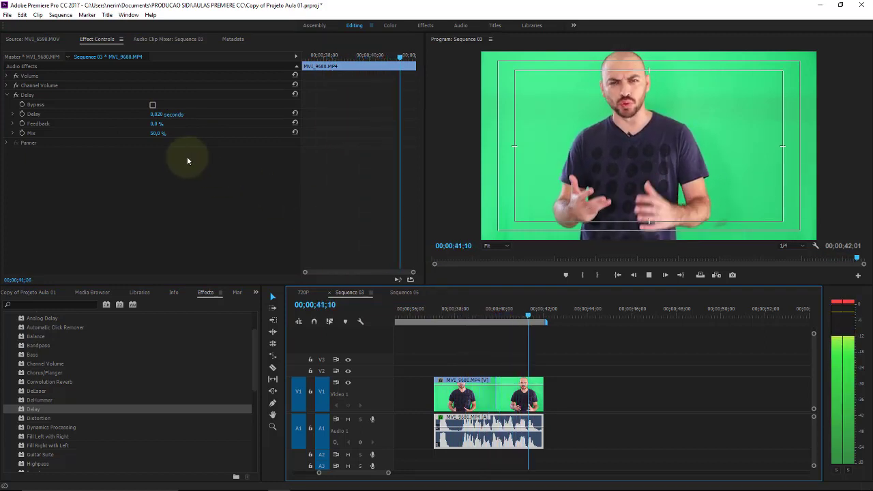
left_click(442, 308)
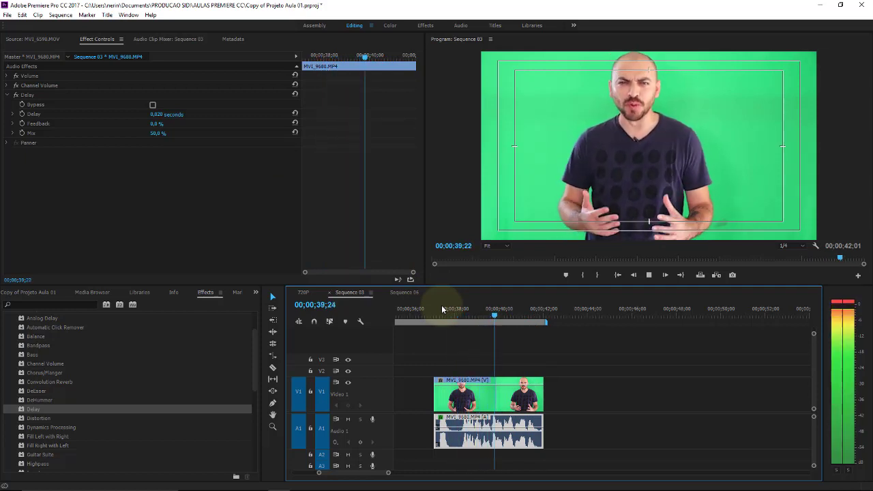
key("space")
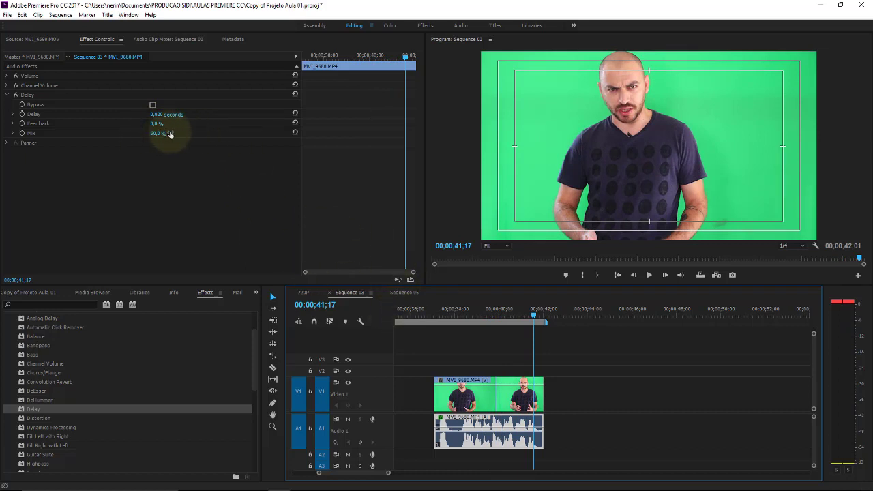
Lengthen the delay time to 0,220 seconds and replay from 37;22 to listen.
left_click(448, 312)
key("space")
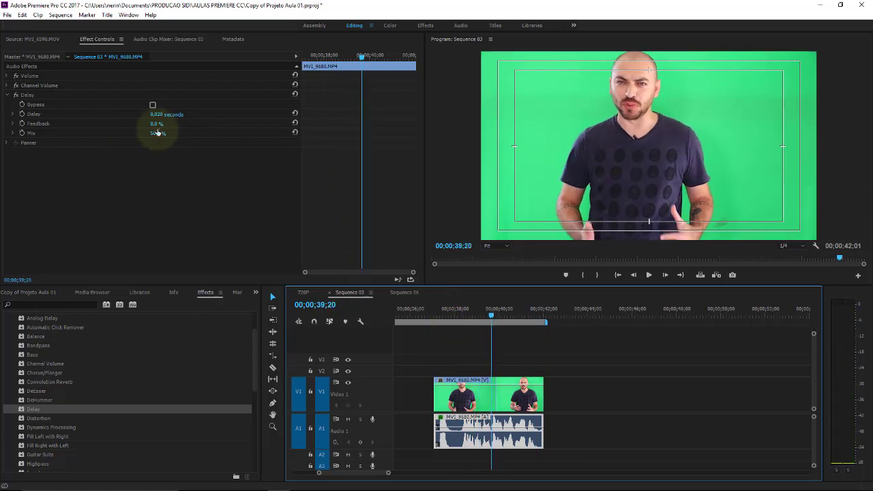
left_click(170, 116)
left_click_drag(183, 115, 203, 111)
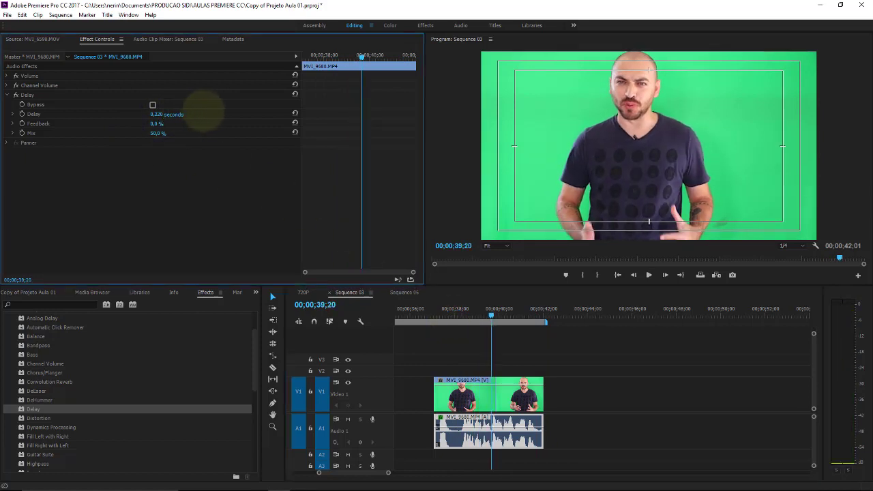
key("space")
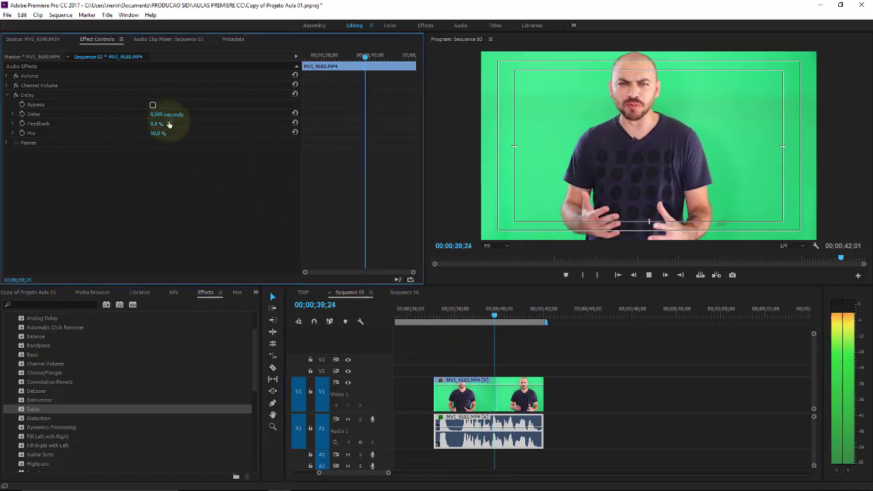
key("space")
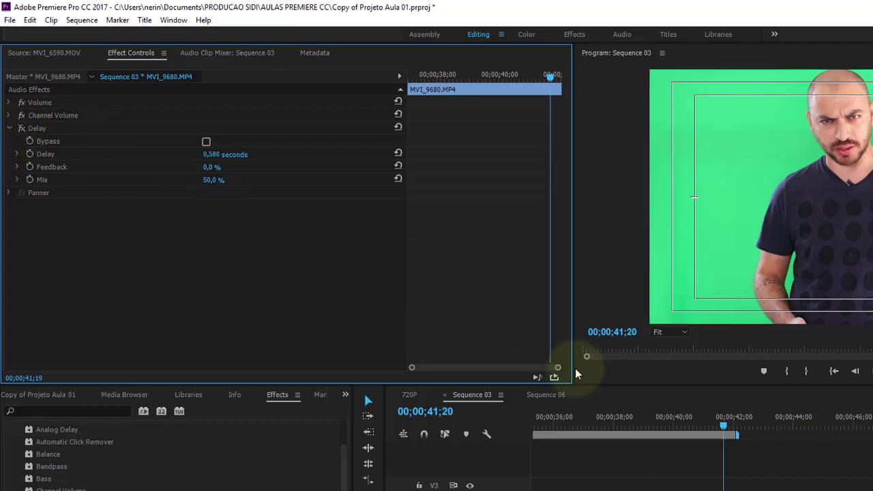
left_click(599, 407)
key("space")
left_click(605, 408)
key("space")
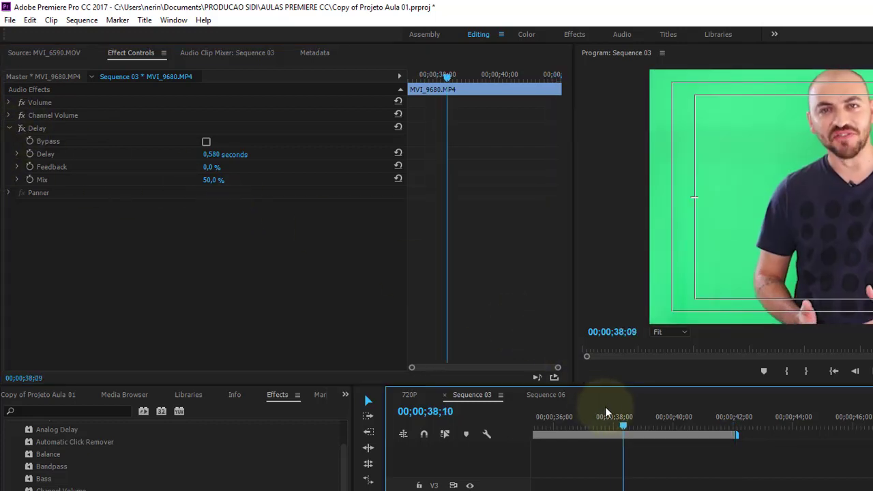
left_click(24, 131)
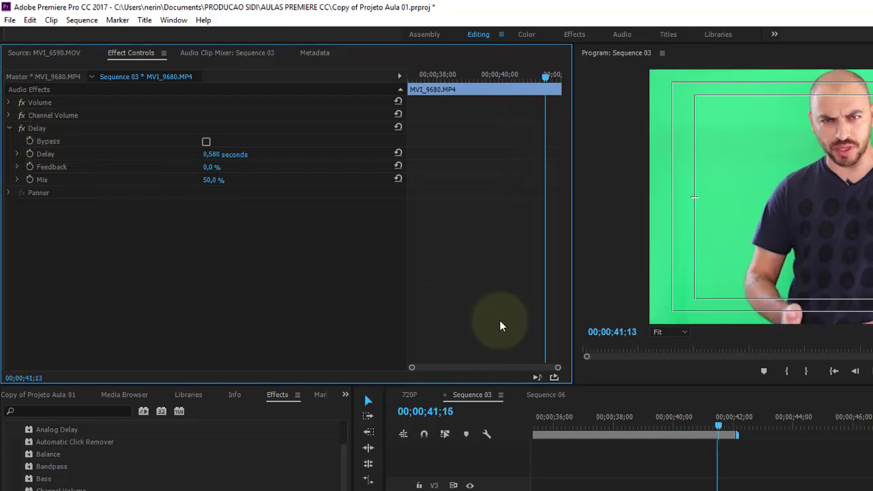
key("space")
left_click(610, 411)
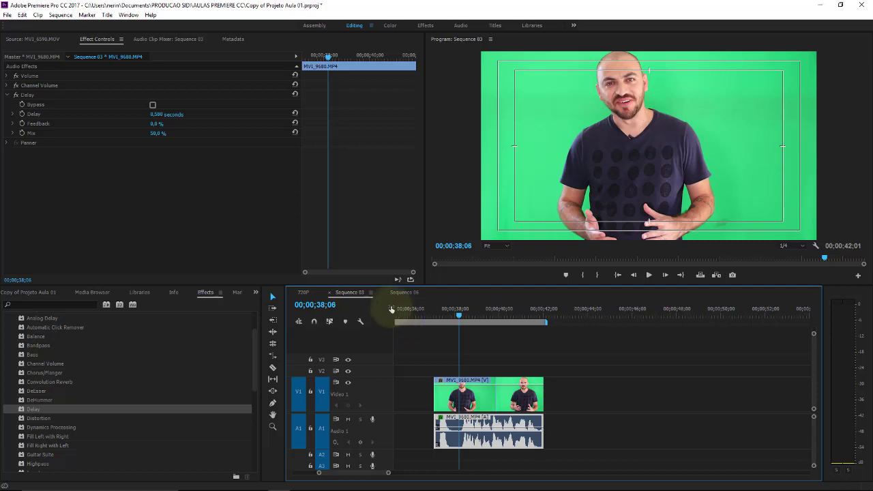
Stop playback and delete the Delay effect from the clip's audio.
key("space")
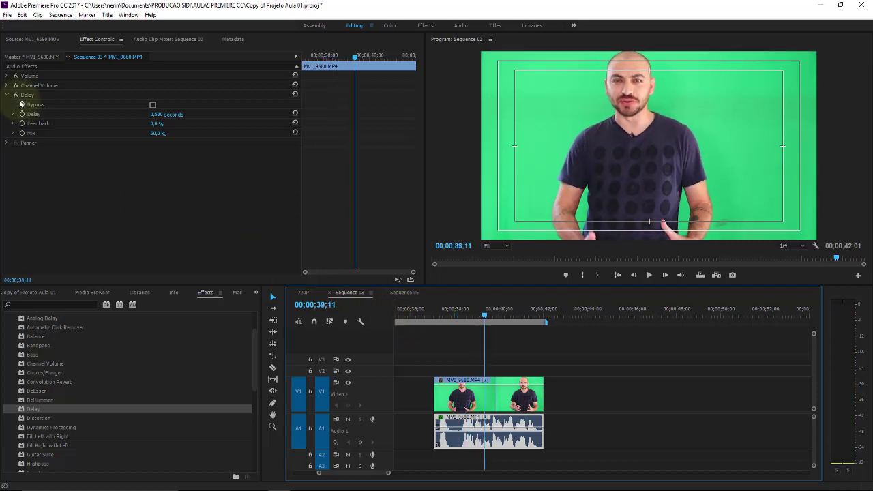
left_click(25, 95)
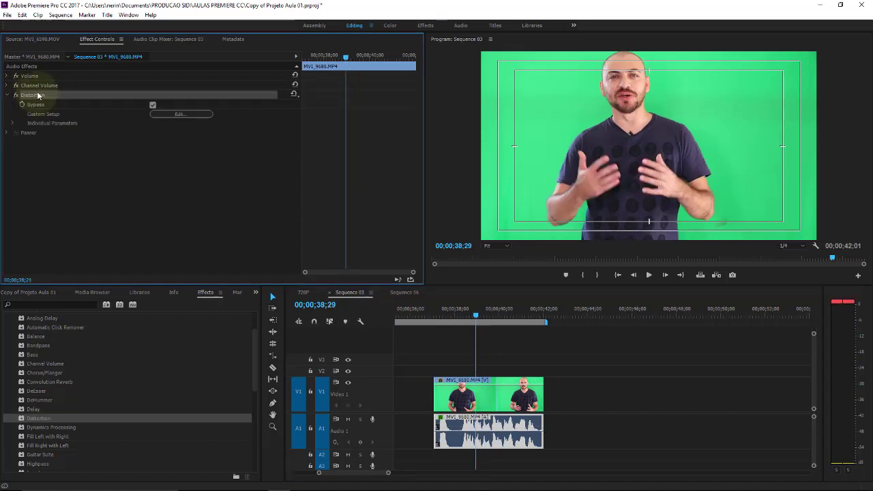
key("Delete")
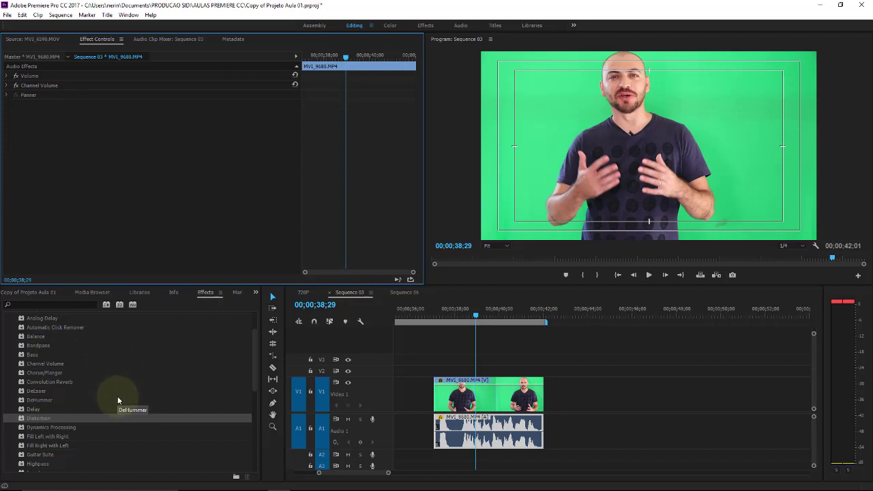
Scroll the Audio Effects list back up to Adaptive Noise Reduction.
left_click_drag(258, 371, 255, 412)
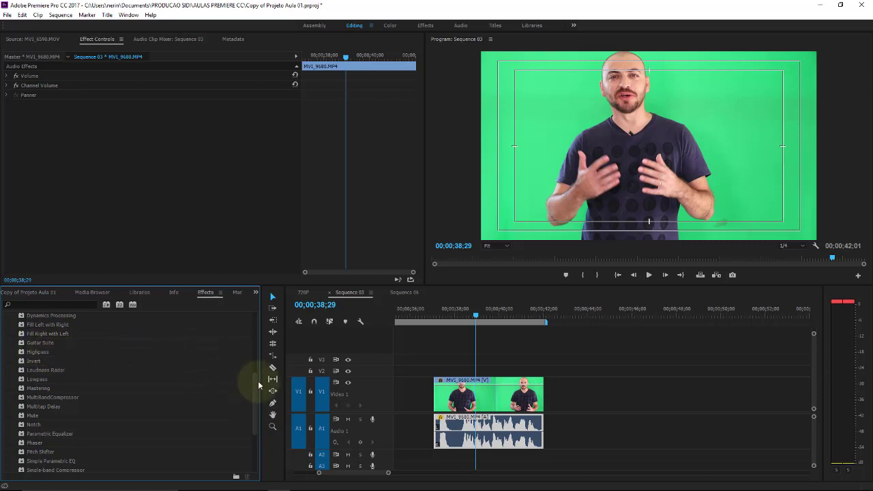
scroll(254, 419, "down", 3)
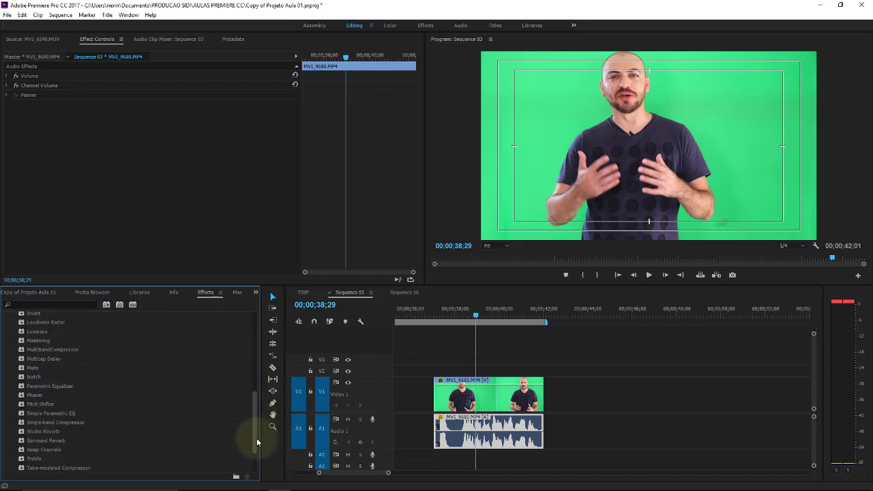
scroll(257, 442, "down", 3)
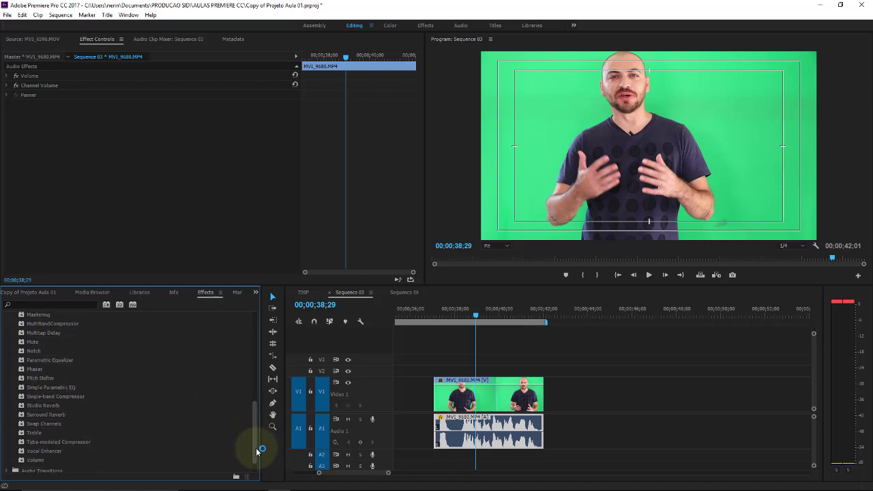
left_click_drag(256, 448, 259, 361)
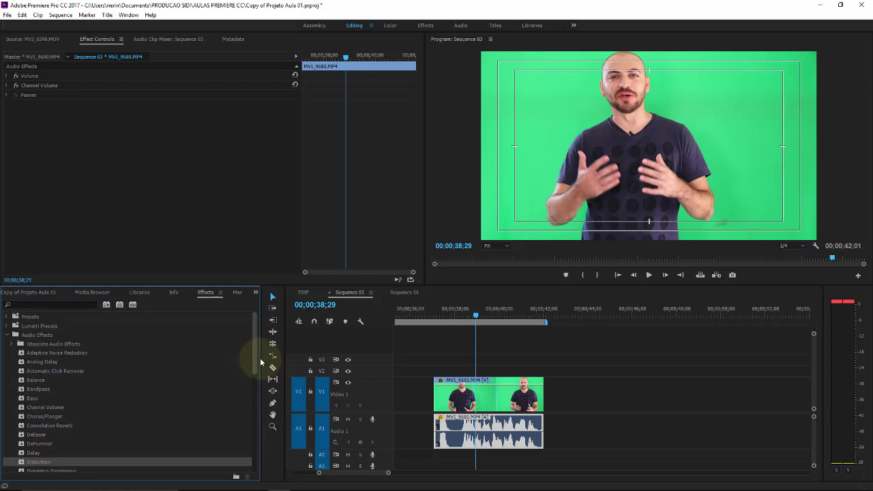
Apply Adaptive Noise Reduction to the A1 clip and play from about 37;10 to hear it.
left_click(82, 352)
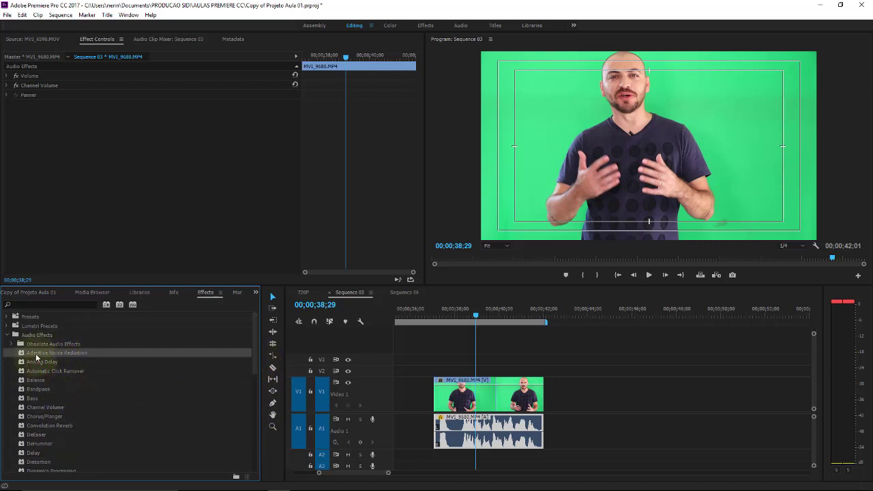
left_click_drag(34, 354, 468, 421)
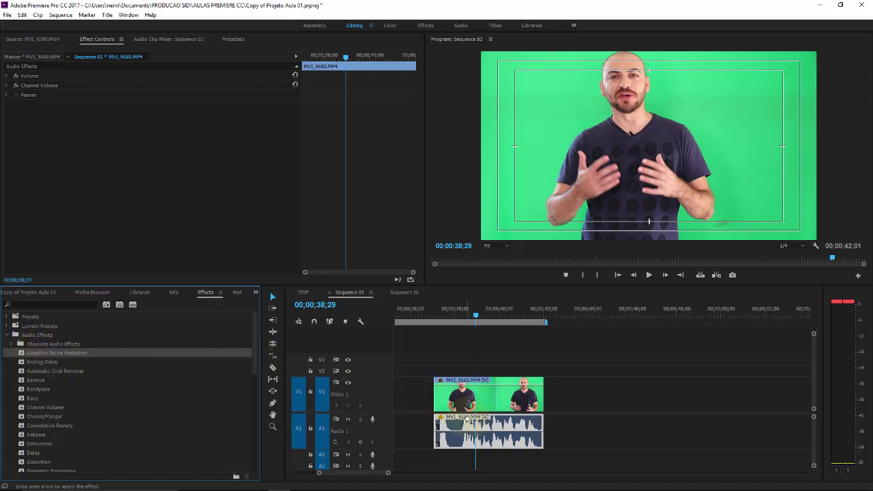
left_click(442, 310)
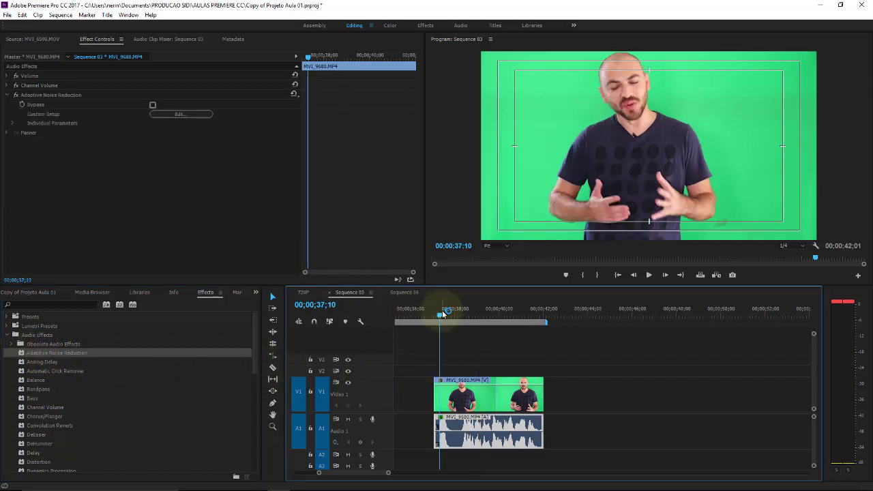
key("space")
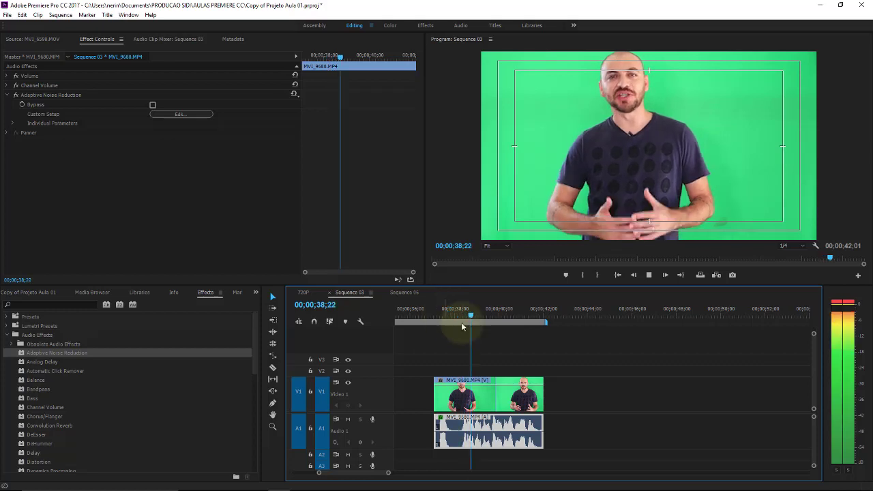
key("space")
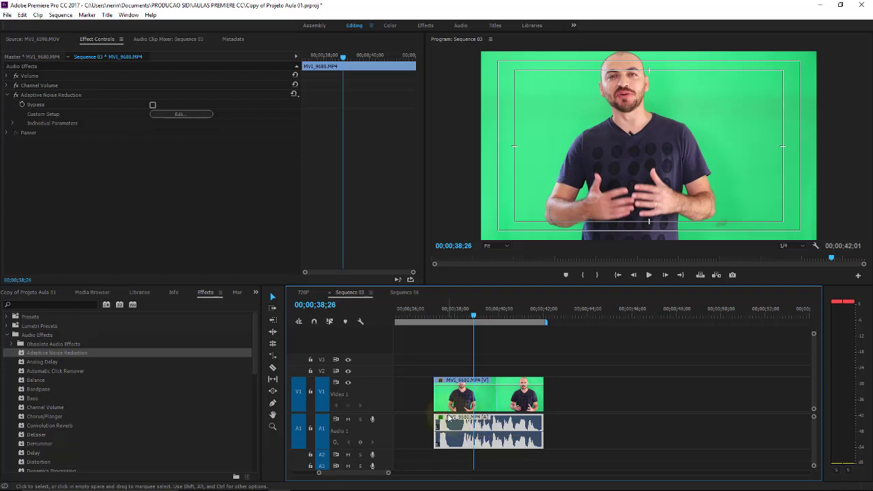
Lower Reduce Noise By below 20 dB in the Clip Fx Editor and replay the clip twice.
left_click(180, 114)
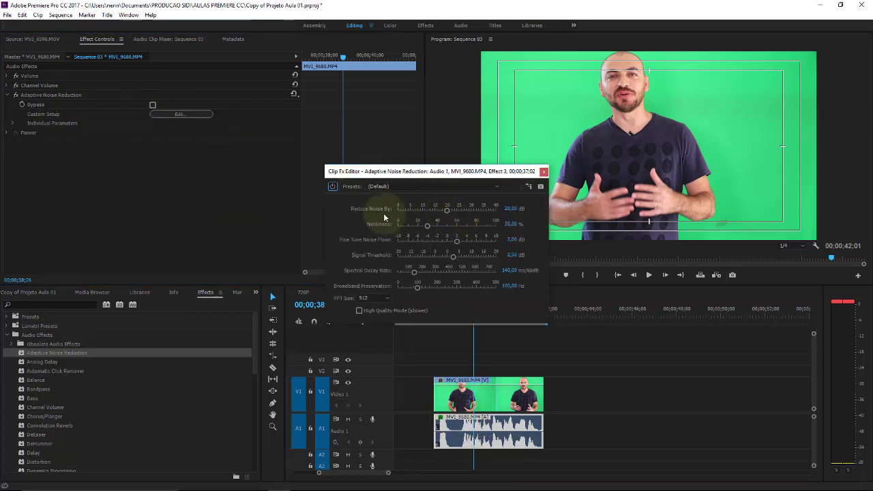
left_click_drag(447, 209, 419, 211)
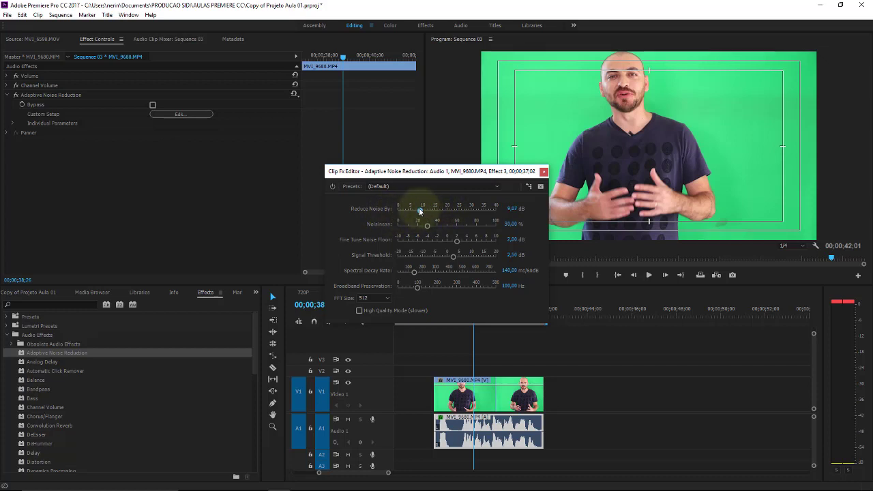
left_click(544, 172)
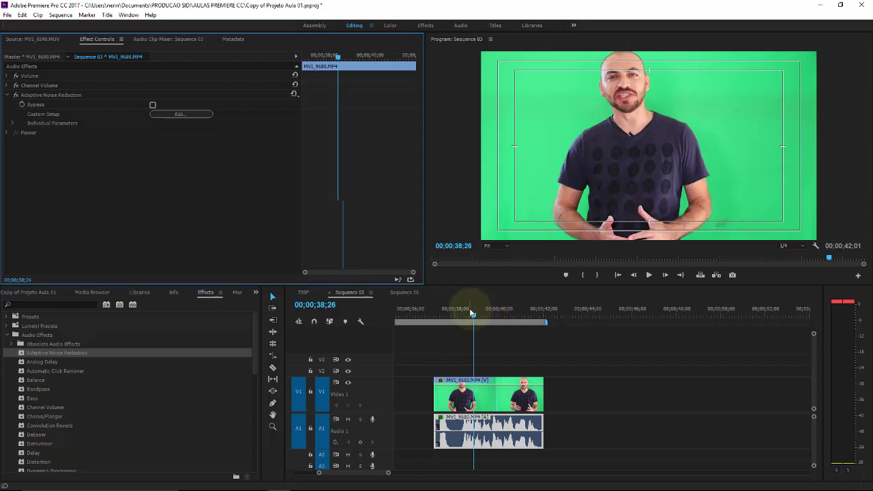
left_click(471, 312)
key("space")
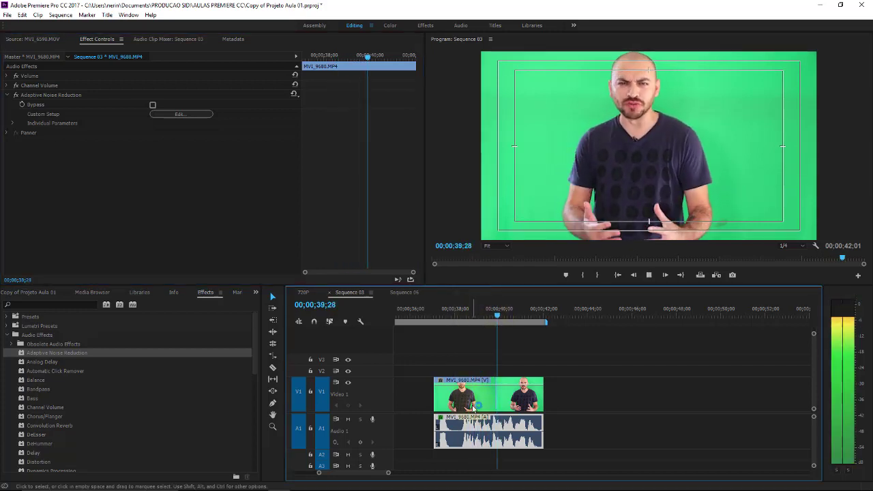
key("space")
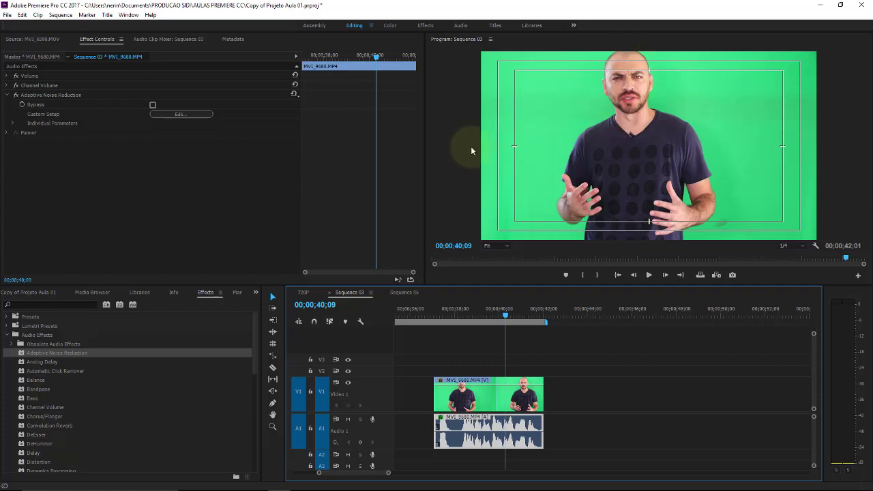
left_click(444, 309)
key("space")
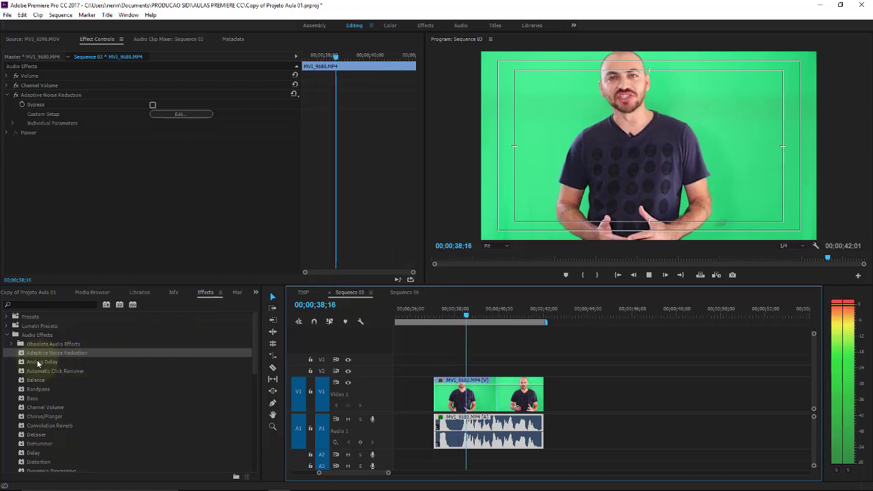
Apply the Balance effect to the A1 clip's audio and play from about 37;26.
key("space")
left_click_drag(34, 355, 277, 331)
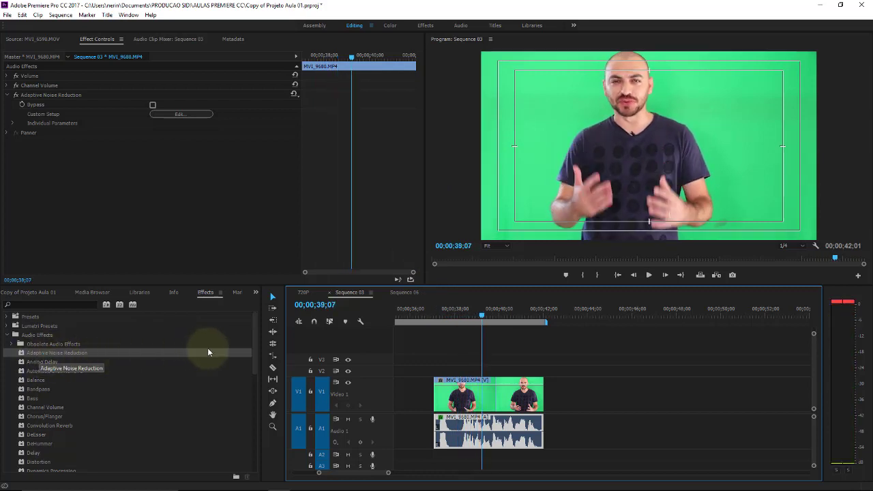
left_click(21, 383)
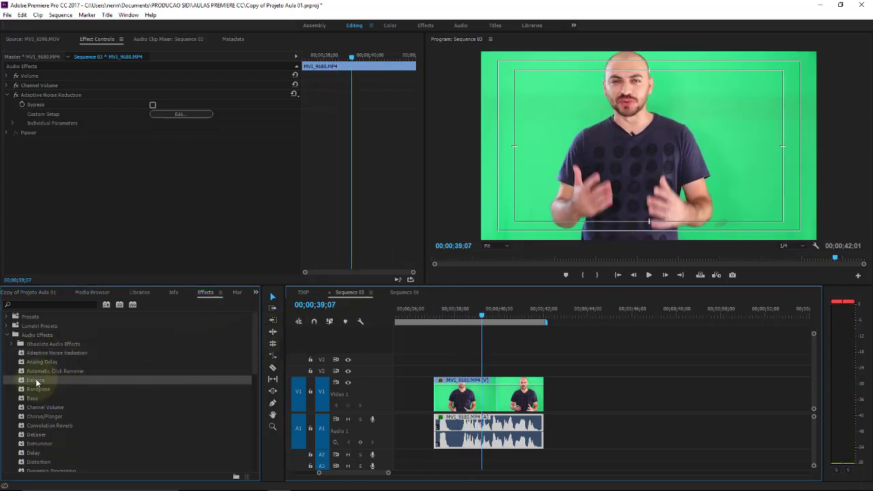
left_click_drag(21, 384, 462, 431)
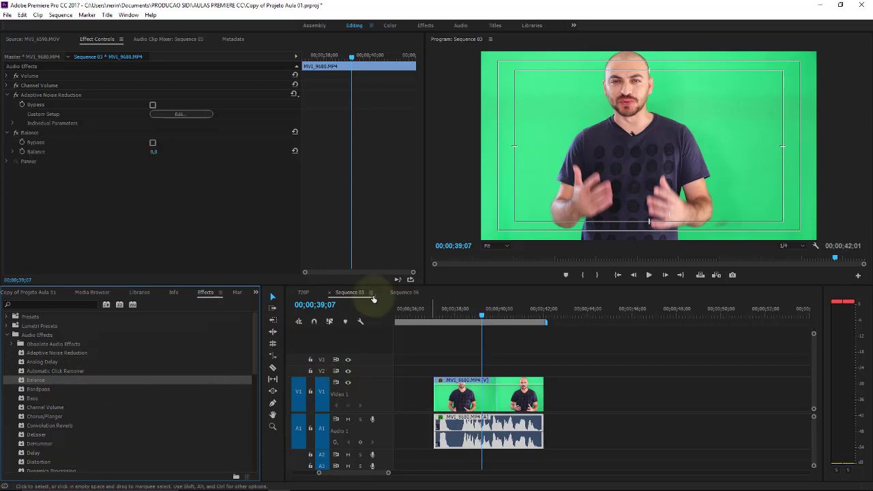
left_click(123, 168)
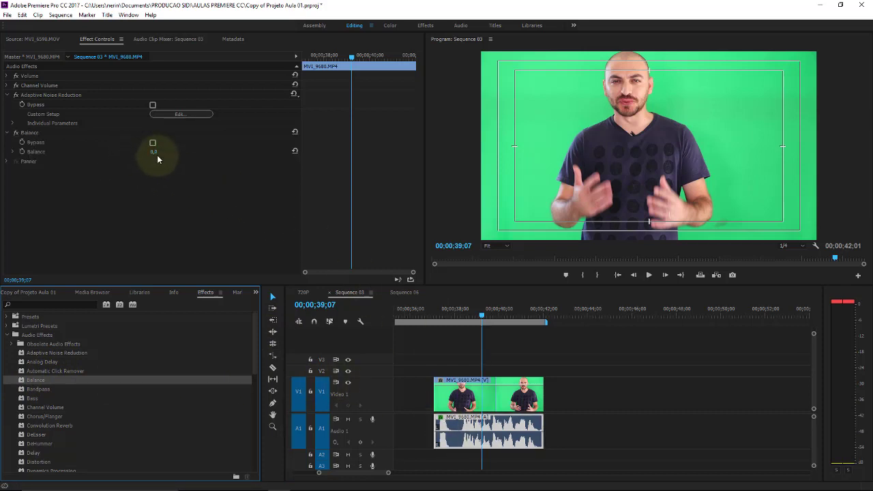
left_click(447, 315)
key("space")
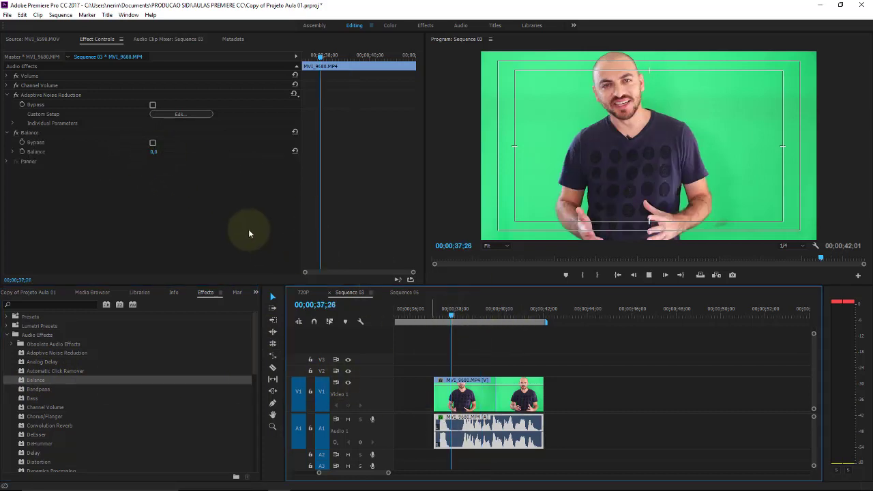
Push Balance to 100,0, then to -85,0, replaying from 37;24 to compare.
left_click_drag(153, 152, 224, 150)
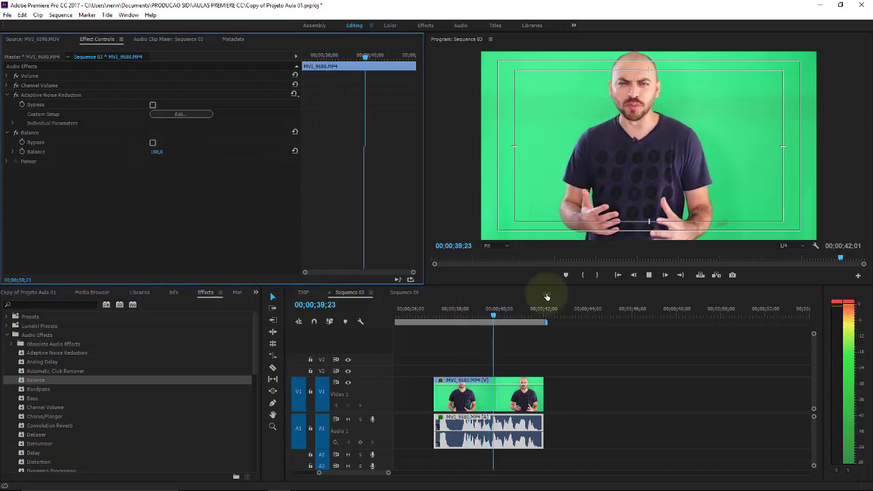
key("space")
left_click_drag(155, 152, 98, 152)
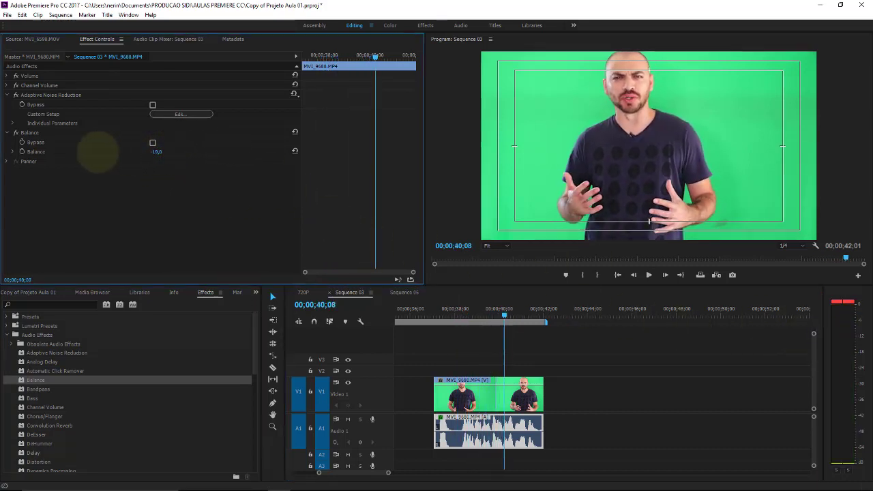
left_click(450, 308)
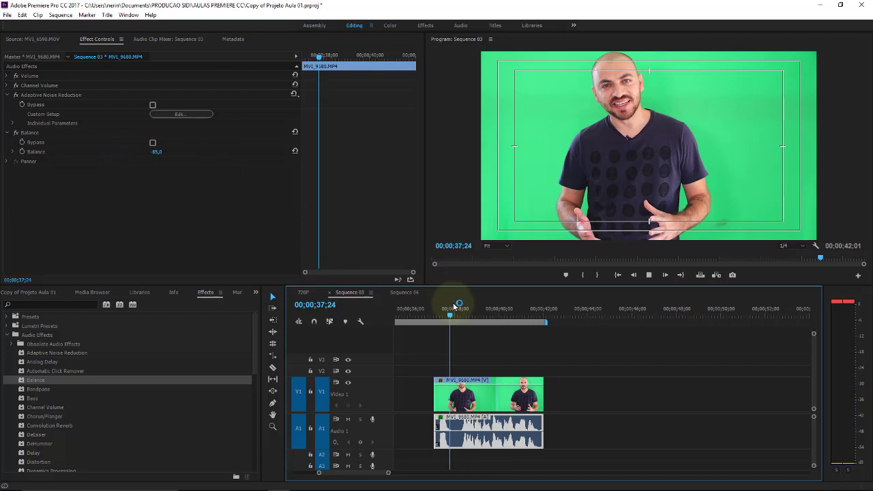
key("space")
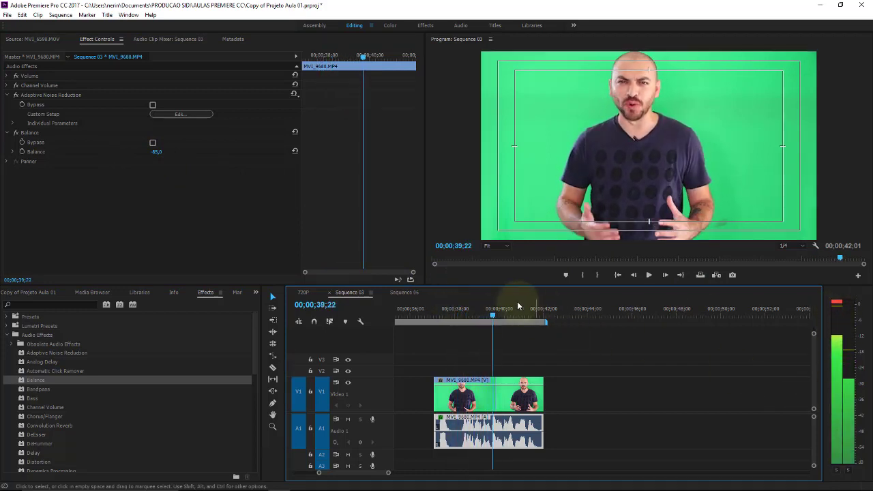
key("space")
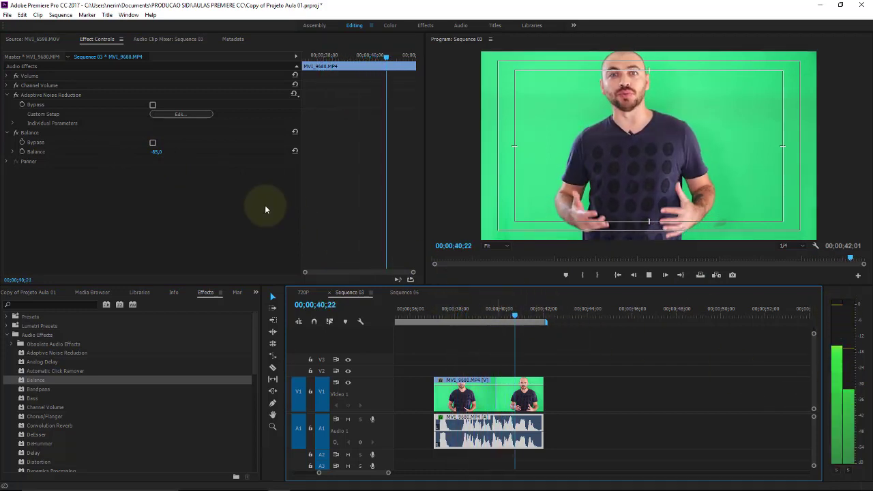
key("space")
left_click(31, 139)
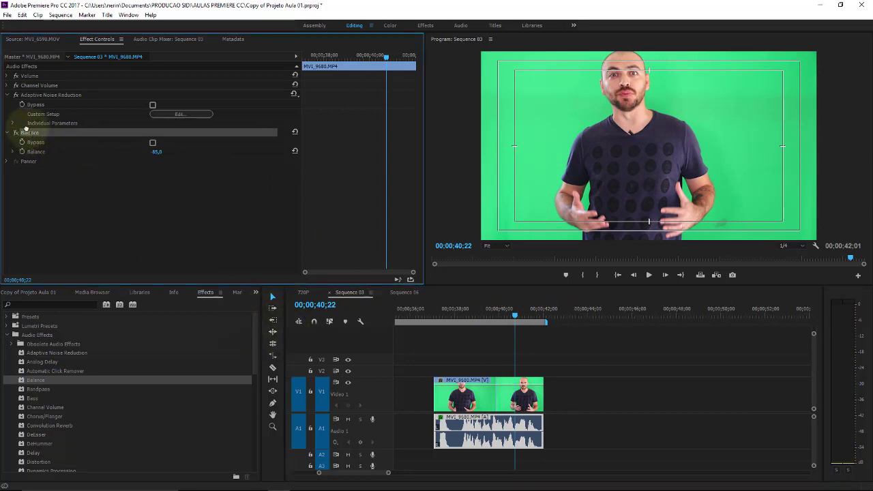
Delete the Balance effect from the clip's audio.
key("Delete")
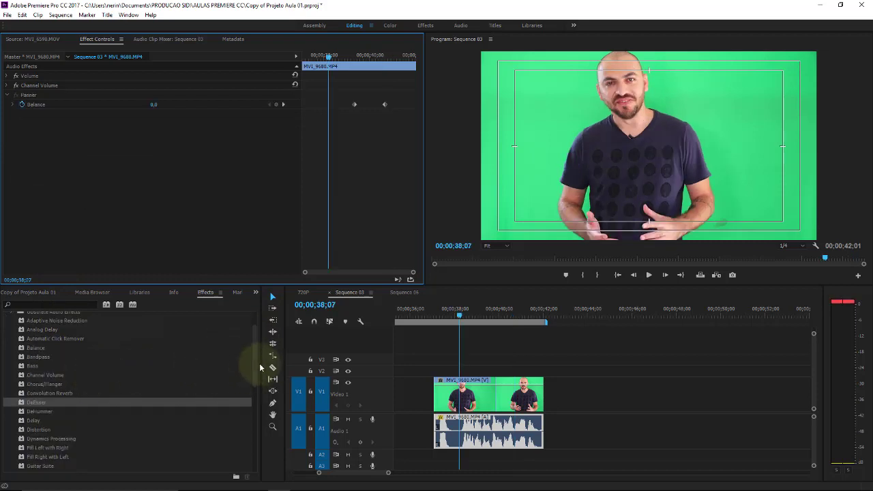
left_click_drag(254, 357, 255, 424)
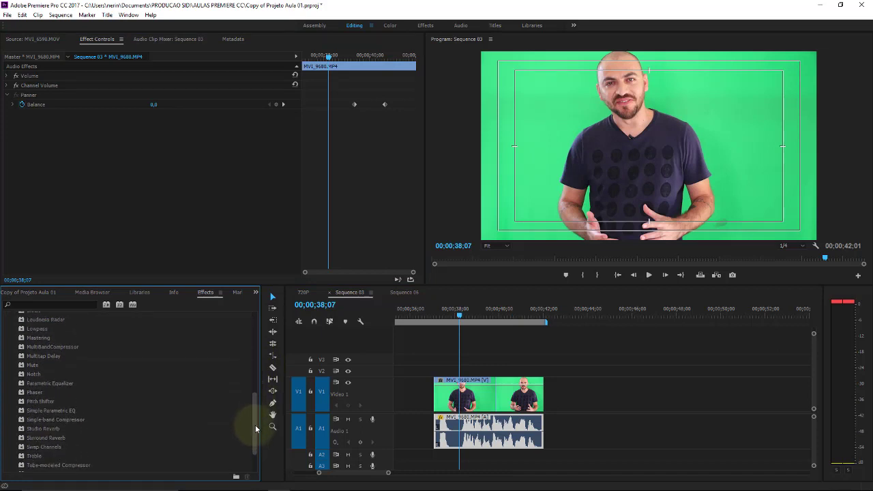
left_click_drag(255, 429, 256, 435)
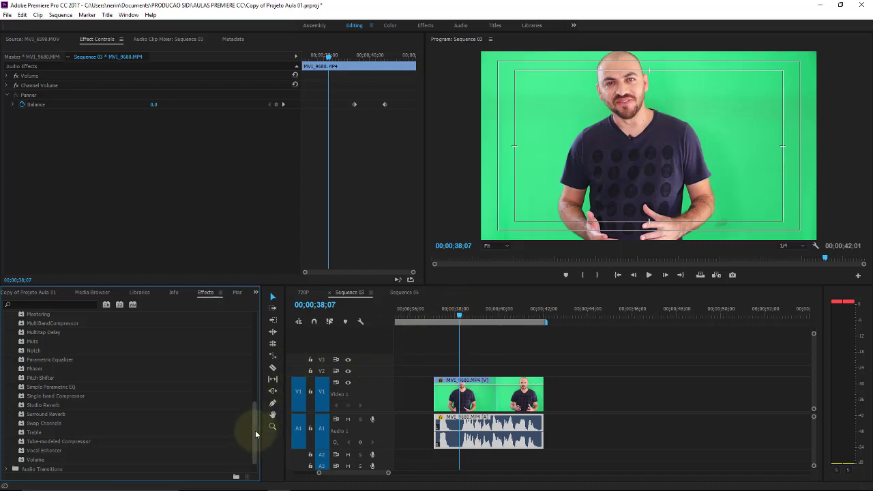
Select Bandpass in the Audio Effects list.
scroll(254, 437, "up", 5)
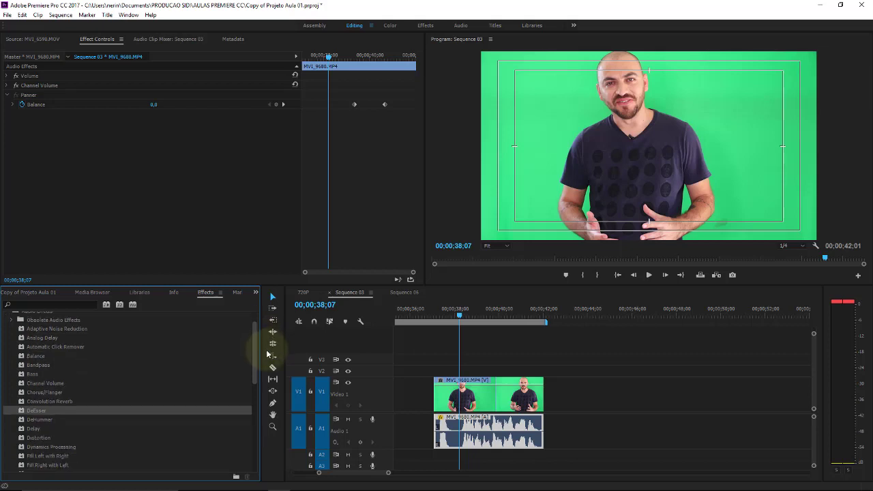
left_click(33, 375)
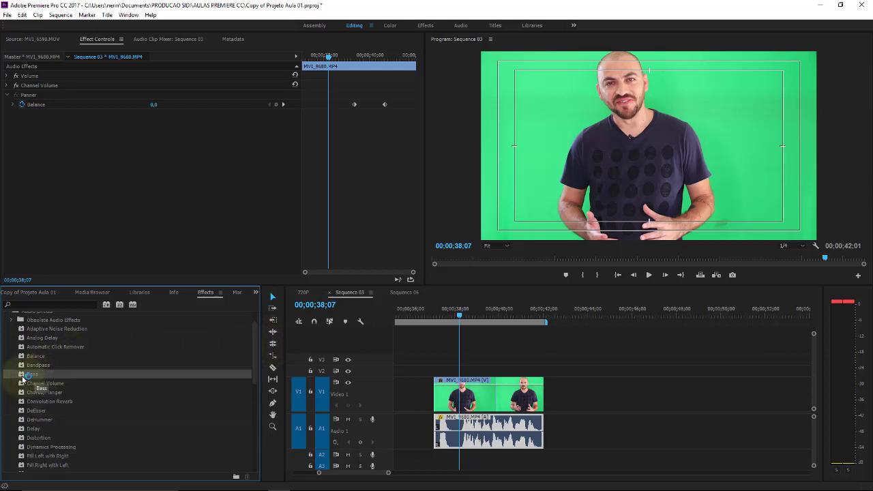
left_click(30, 366)
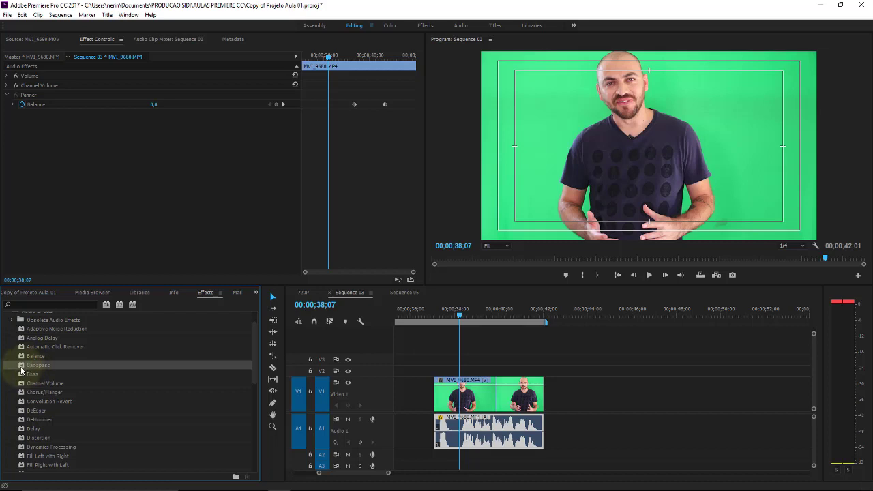
Apply Bandpass to the A1 clip and raise its Center frequency, playing from about 38 seconds.
left_click_drag(21, 369, 460, 424)
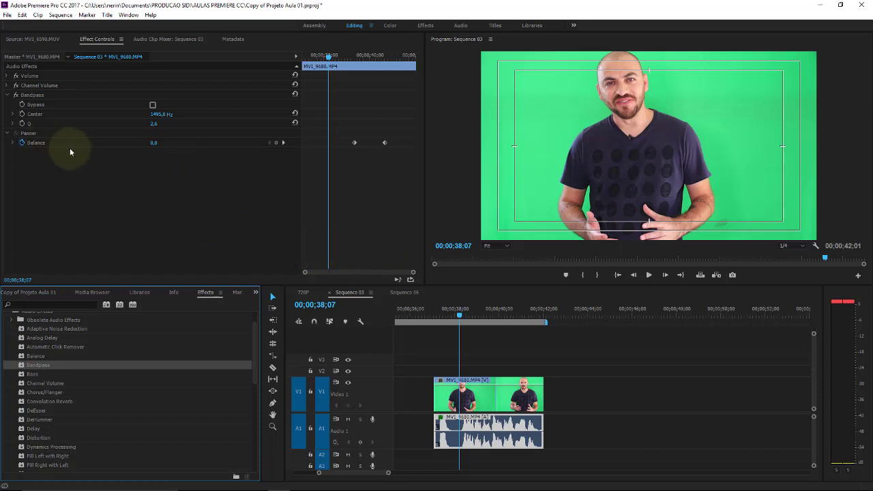
left_click(153, 105)
left_click(462, 310)
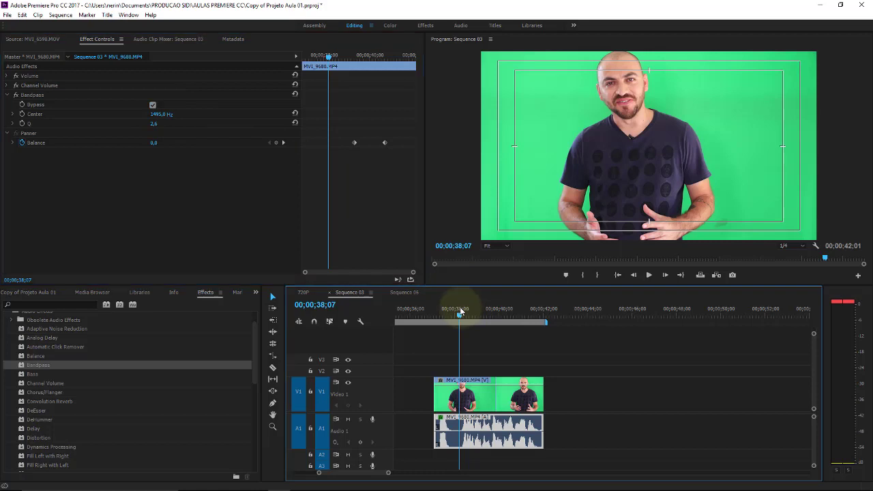
key("space")
left_click_drag(158, 114, 400, 114)
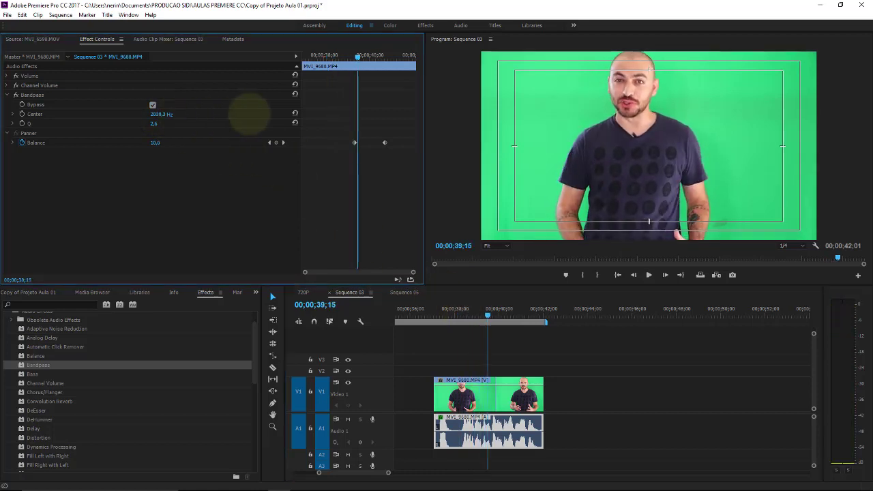
left_click(454, 310)
key("space")
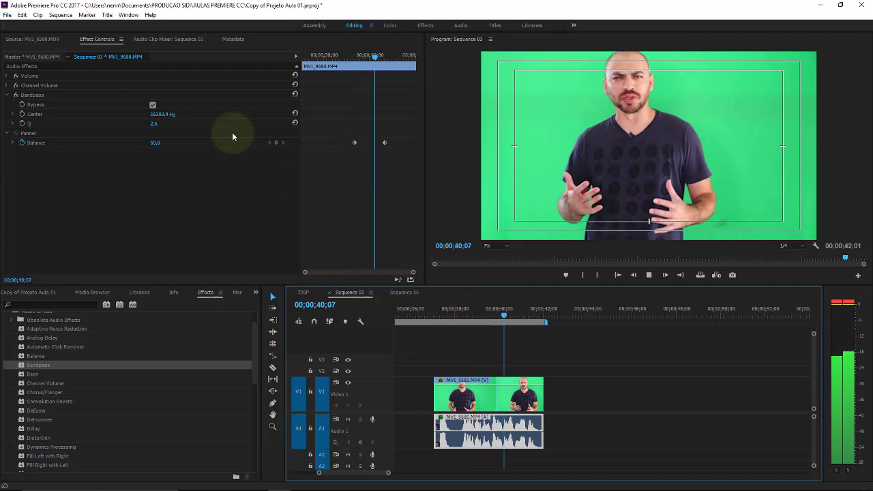
Raise the Bandpass Q to 10 and replay the section to hear it.
left_click(153, 124)
left_click_drag(152, 126, 364, 125)
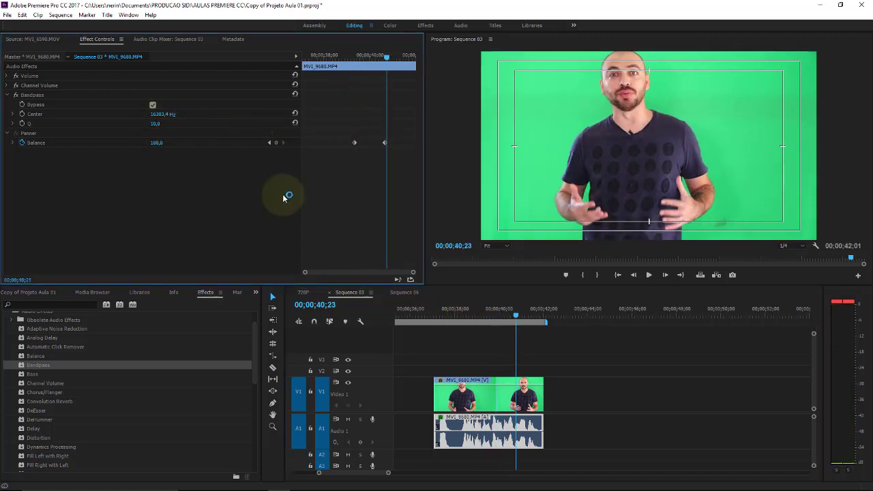
left_click(472, 317)
key("space")
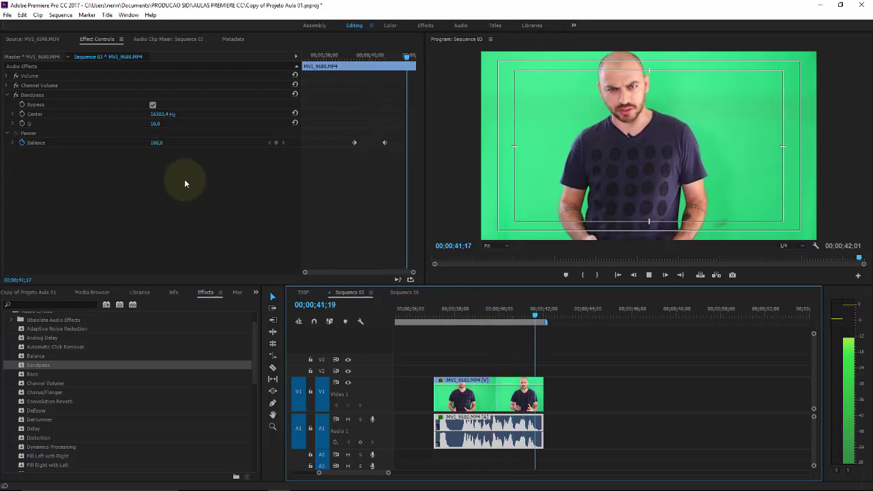
key("space")
left_click(503, 312)
key("space")
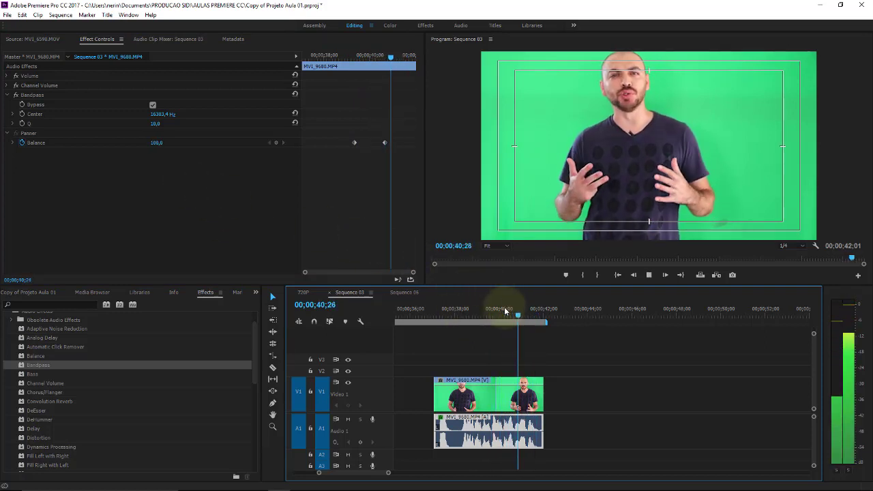
key("space")
Delete the Bandpass effect from the clip's audio.
left_click(32, 94)
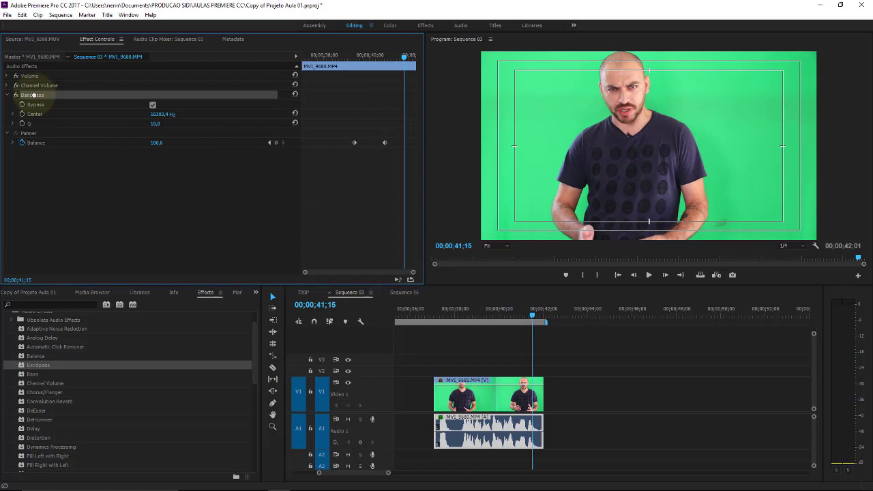
key("Delete")
left_click(29, 95)
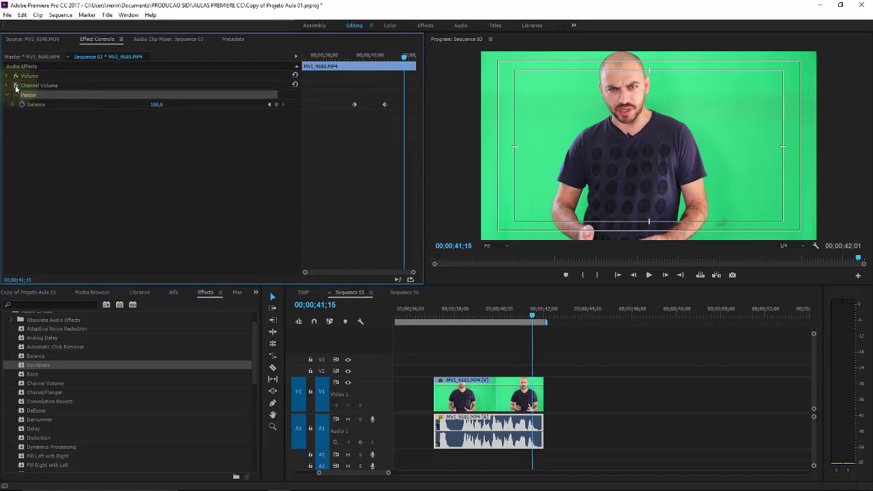
Replay the clip without Bandpass, then apply Bass to the A1 audio and play it.
left_click(460, 309)
key("space")
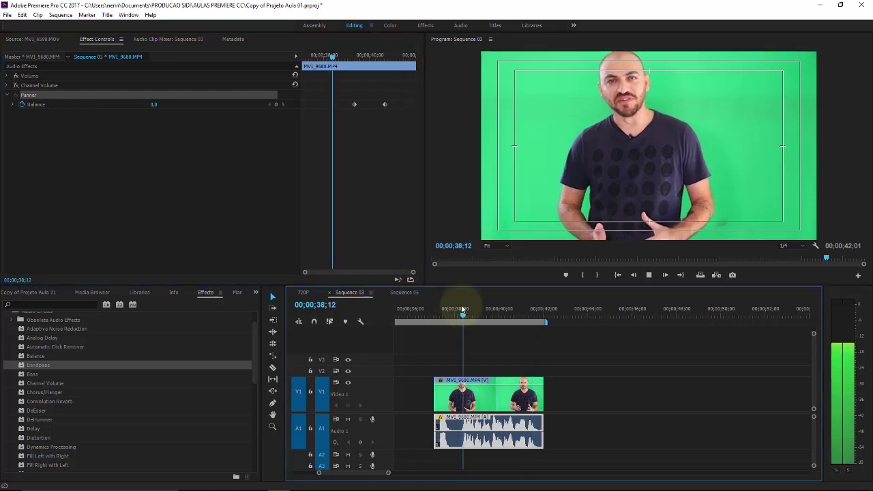
key("space")
left_click_drag(31, 374, 389, 380)
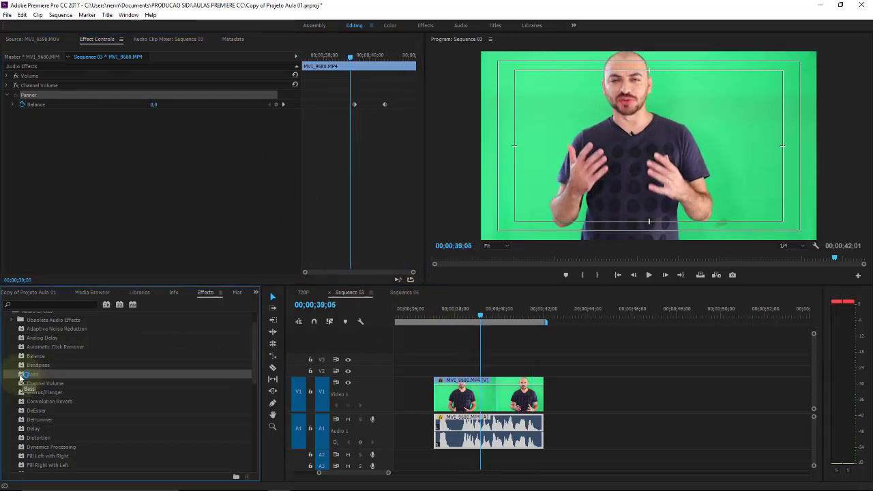
left_click_drag(452, 431, 452, 431)
left_click(462, 310)
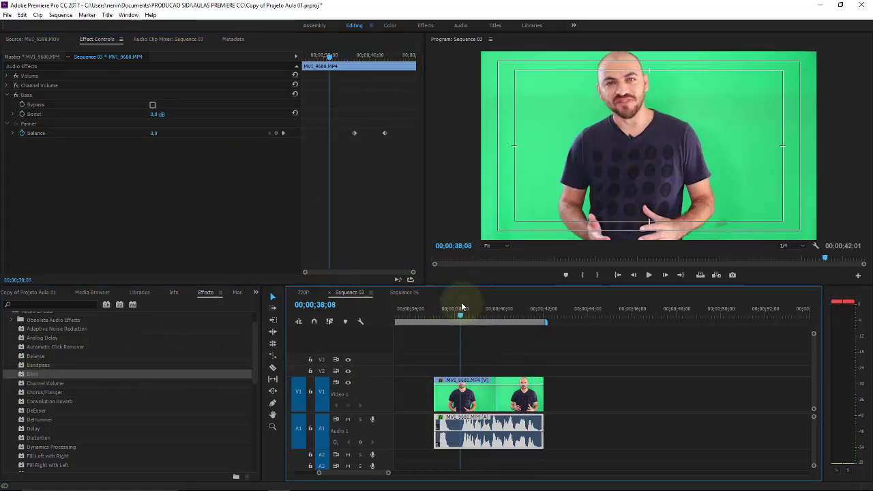
key("space")
Boost Bass to 24 dB, then lower it to 17,8 dB, replaying each, and delete Bass.
left_click_drag(154, 133, 137, 133)
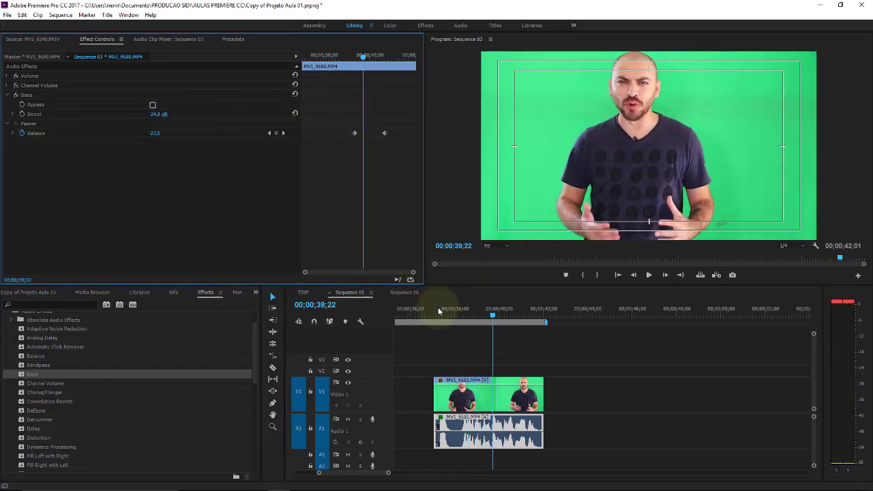
left_click(462, 311)
key("space")
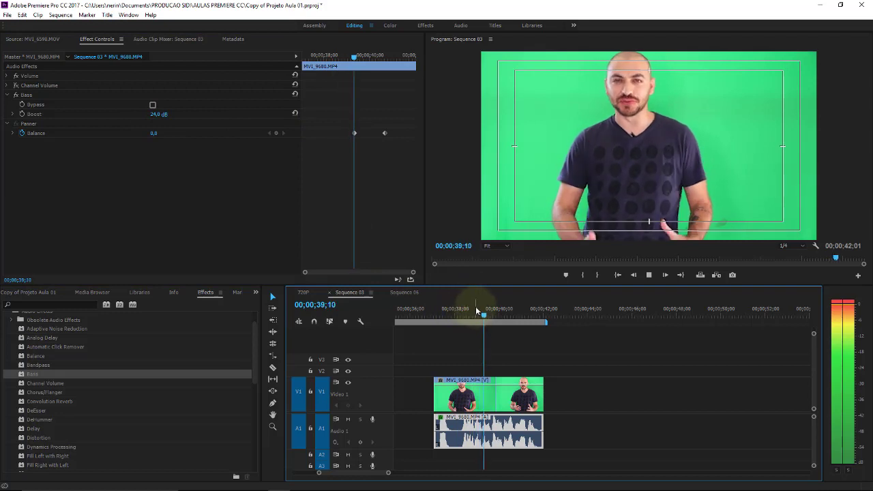
left_click(442, 310)
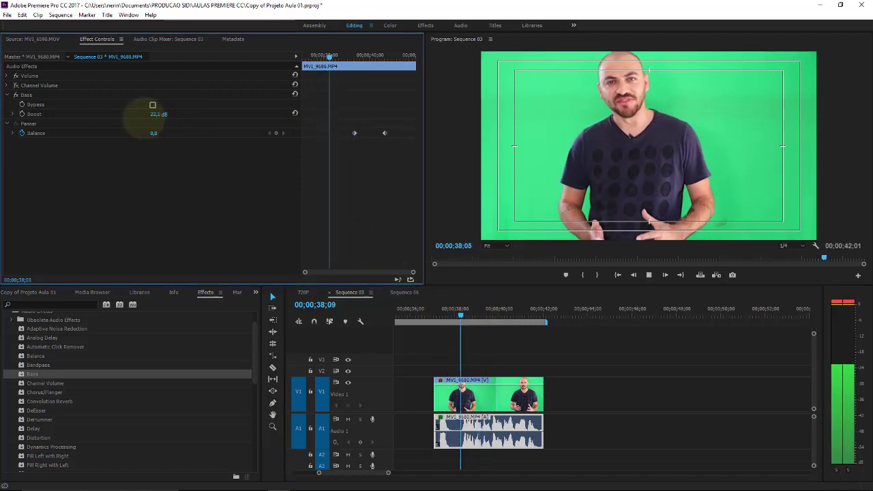
left_click_drag(159, 114, 153, 114)
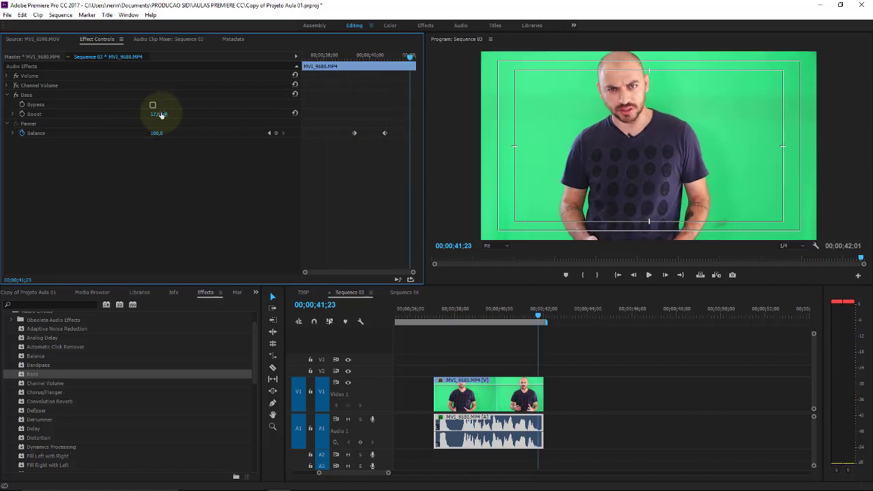
left_click(466, 311)
key("space")
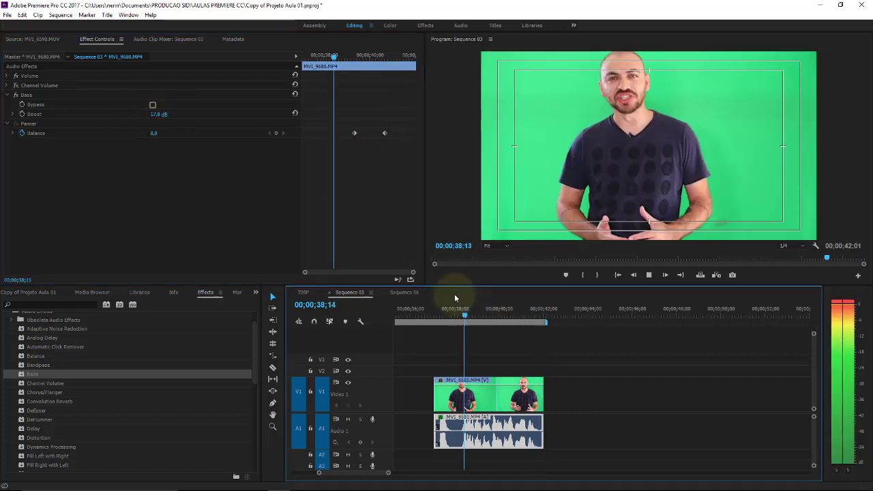
left_click(29, 96)
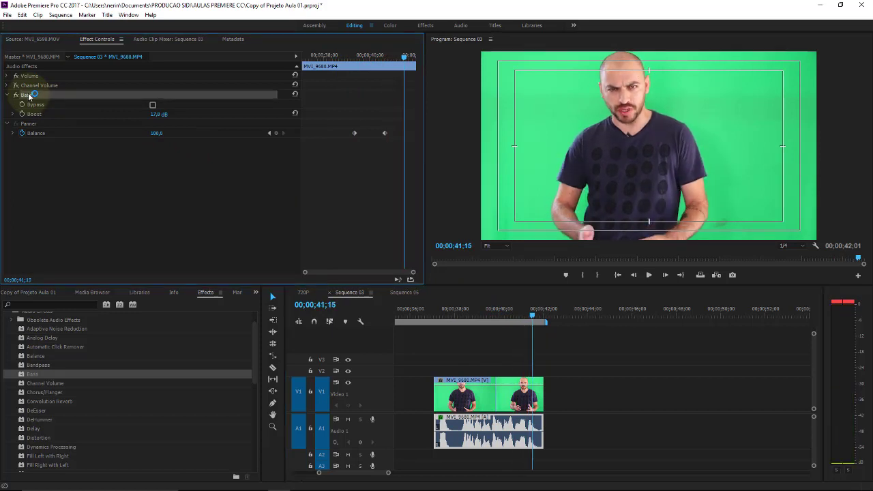
key("Delete")
Apply the Guitar Suite effect to the A1 clip's audio.
scroll(27, 409, "down", 3)
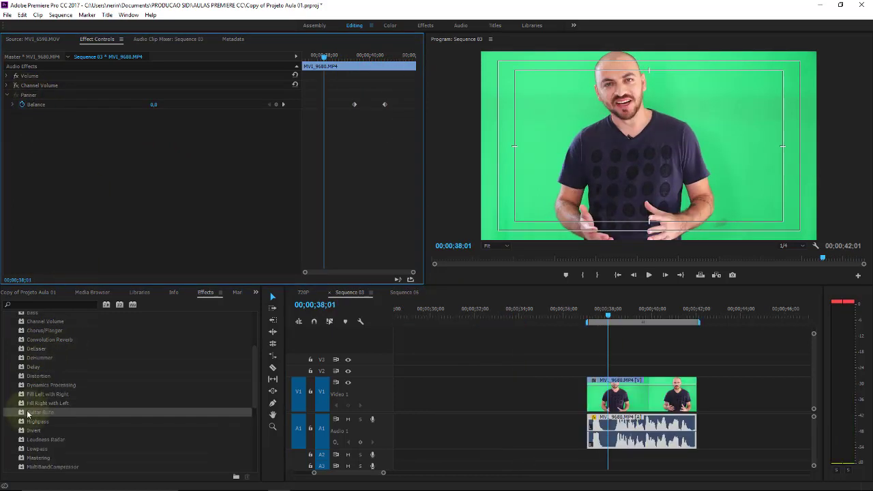
left_click(34, 413)
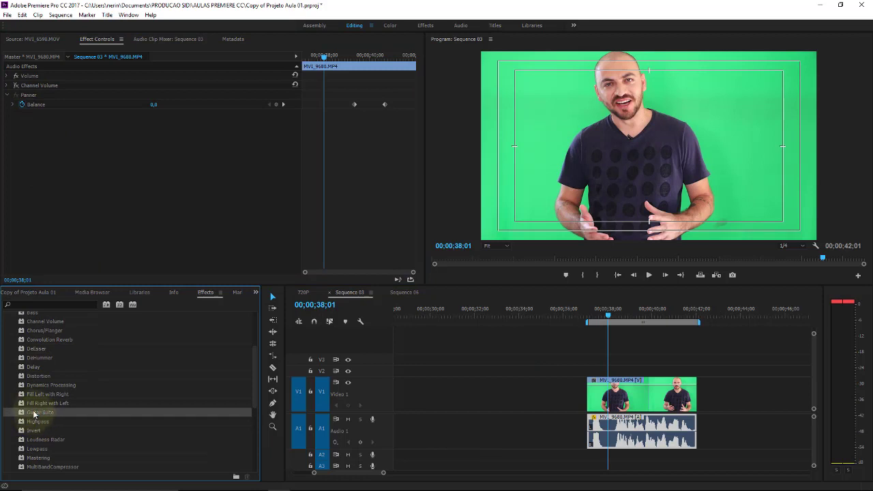
left_click_drag(21, 414, 444, 414)
left_click_drag(632, 426, 632, 429)
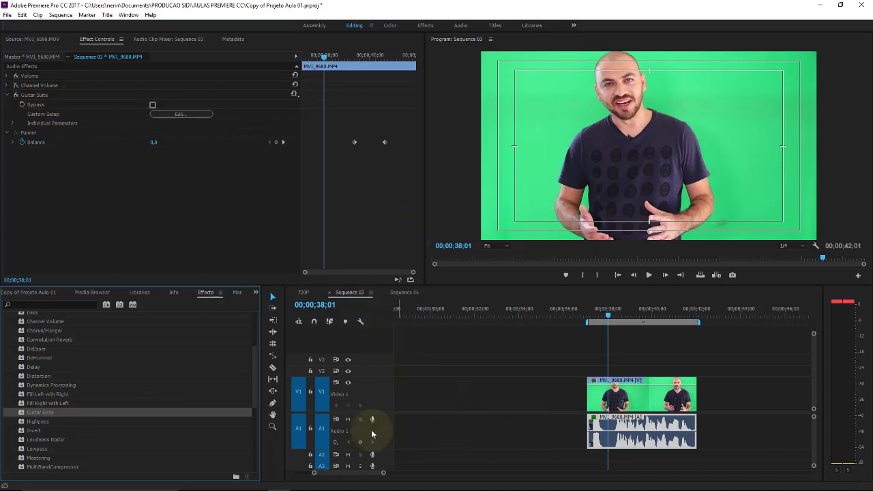
Open Guitar Suite's custom settings editor and keep Garage Fuzz as the distortion type.
left_click(181, 114)
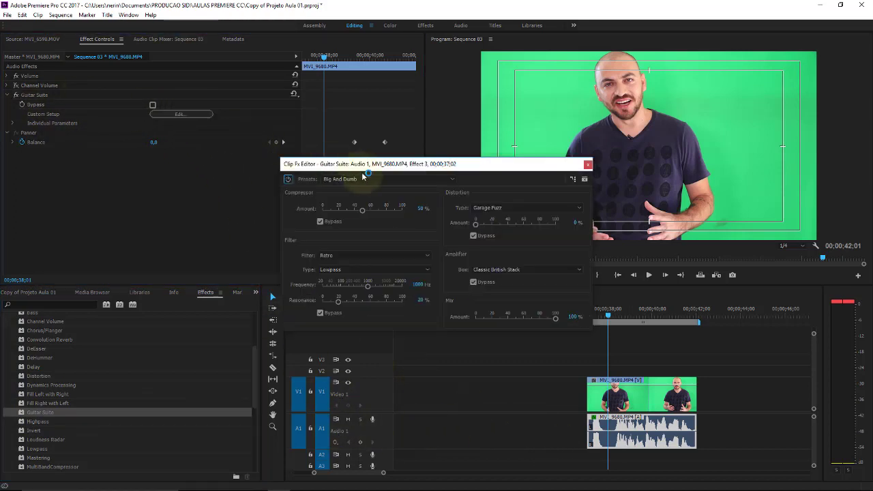
left_click_drag(463, 164, 346, 123)
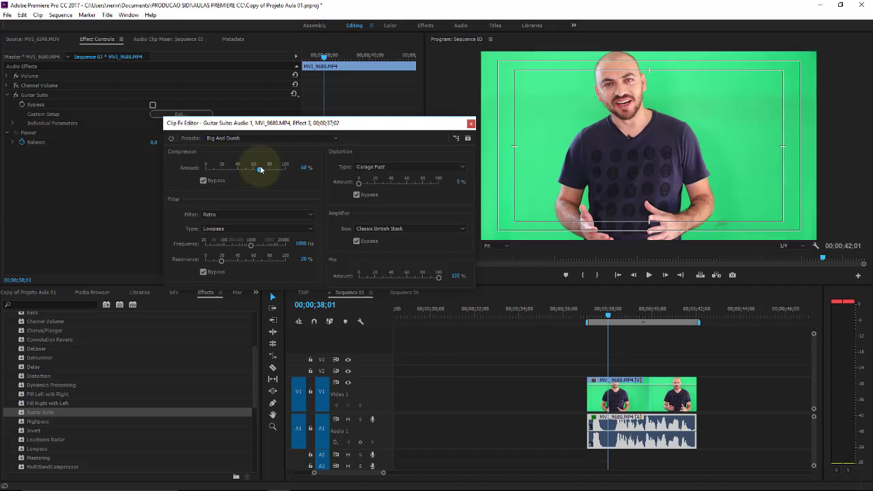
left_click(462, 166)
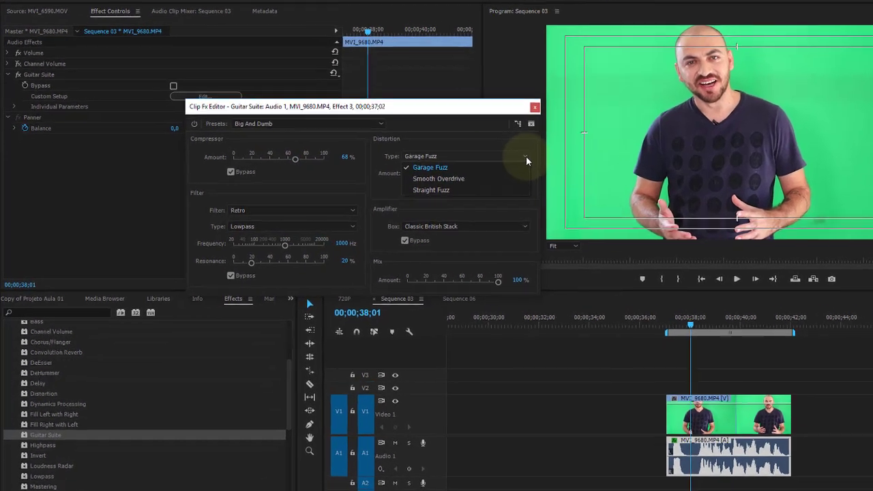
left_click(459, 162)
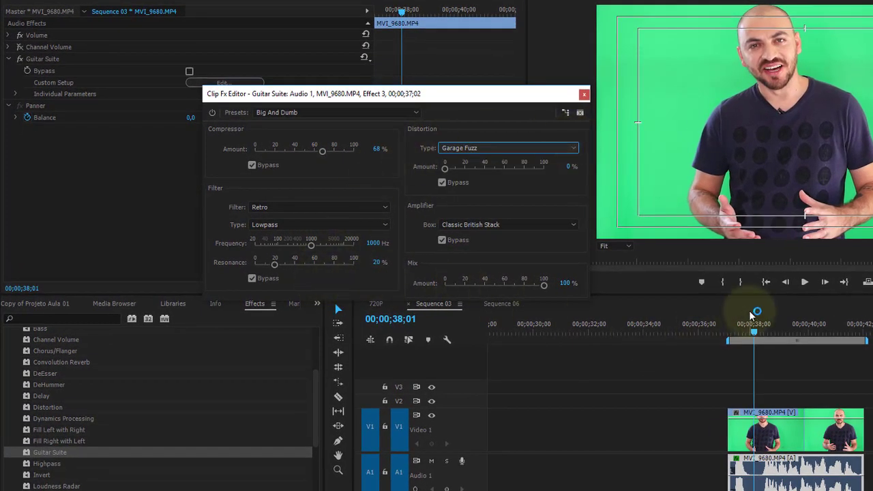
left_click_drag(766, 333, 755, 333)
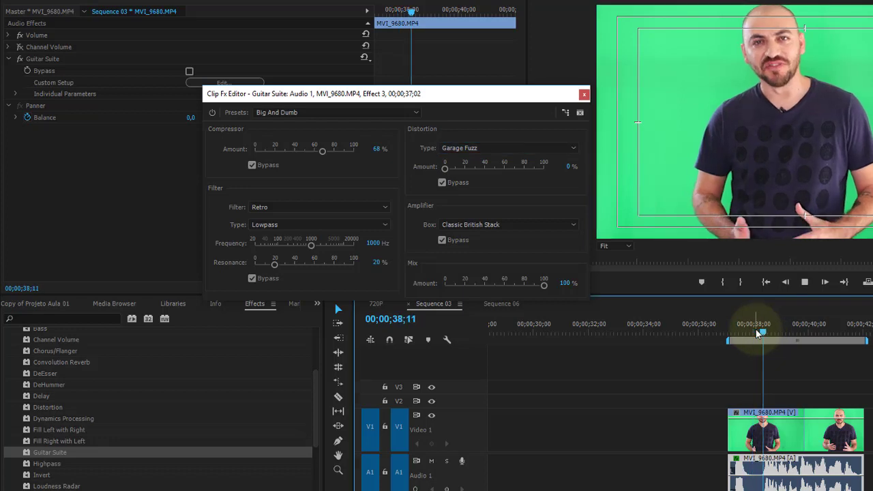
Switch Guitar Suite to the Grade A preset and play the clip from its start.
left_click(338, 115)
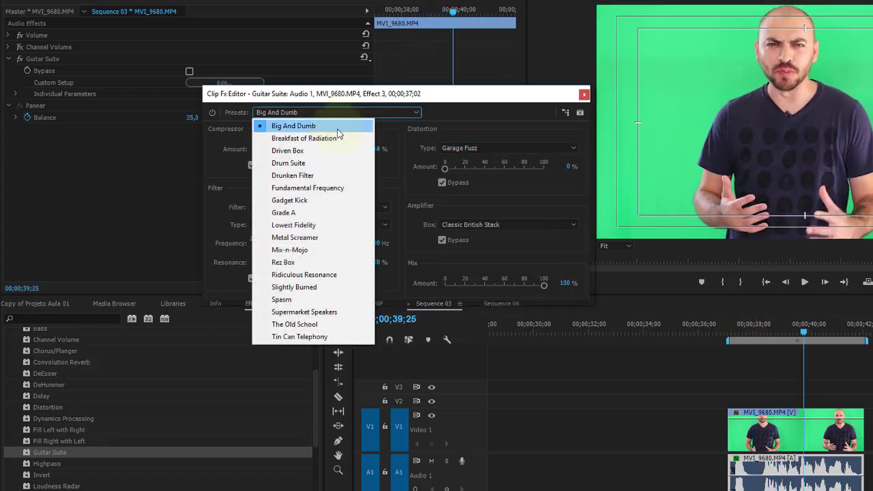
left_click(328, 213)
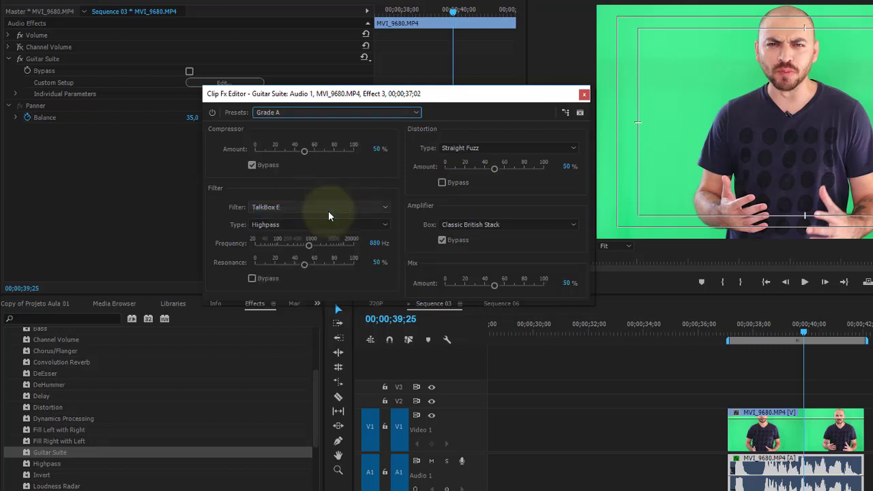
left_click(762, 332)
key("space")
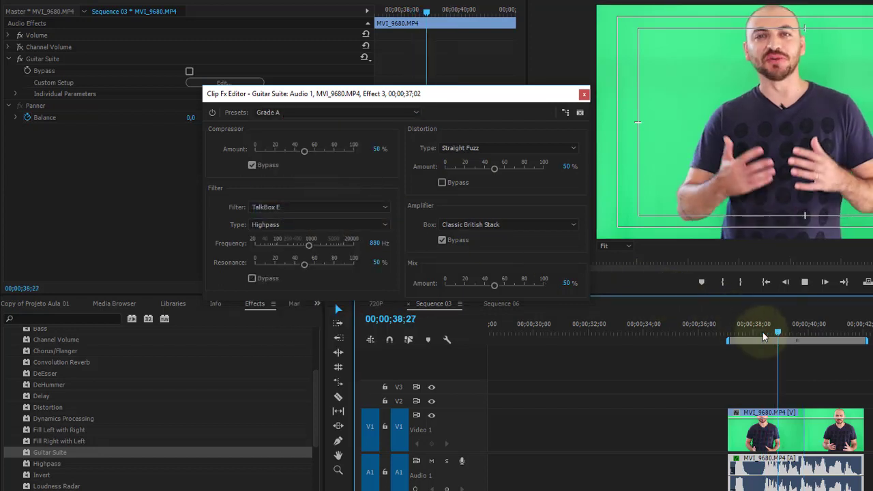
left_click(753, 331)
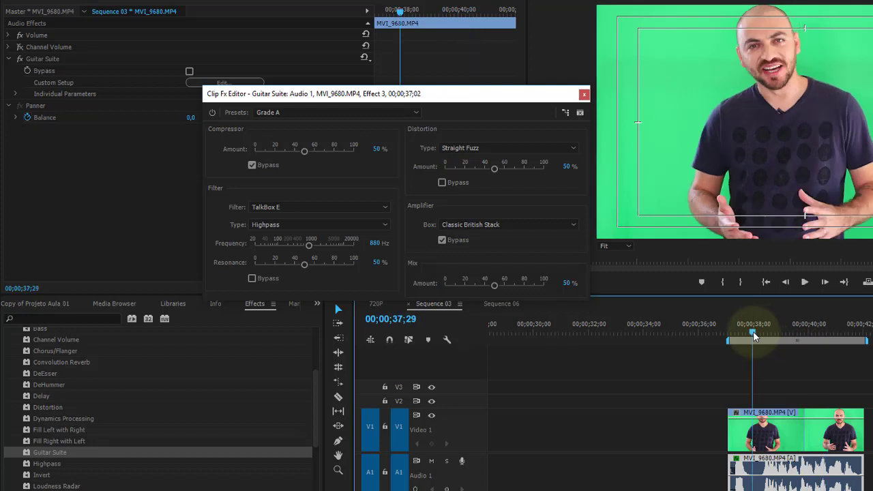
key("space")
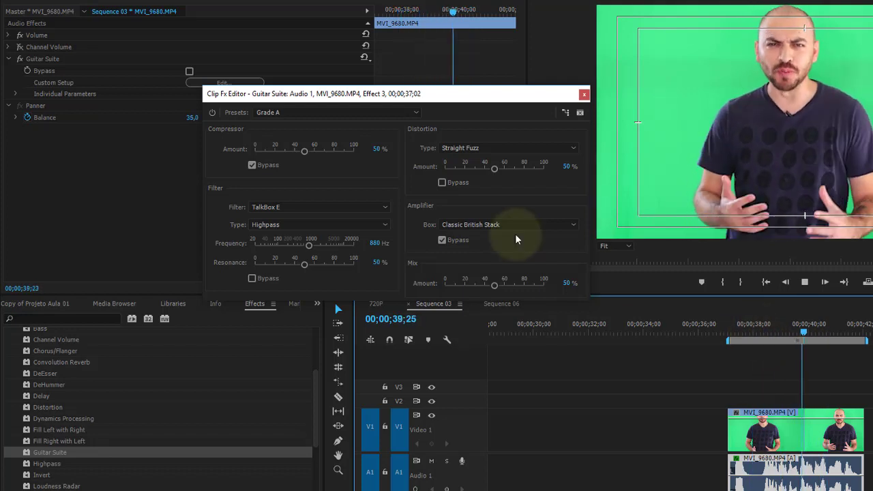
key("space")
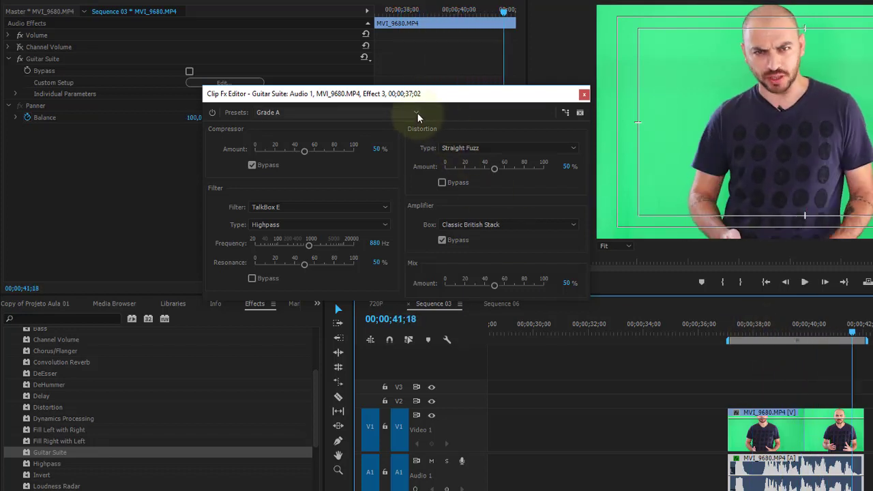
Audition the Lowest Fidelity and Metal Screamer presets, replaying the clip for Metal Screamer.
left_click(417, 113)
left_click(334, 226)
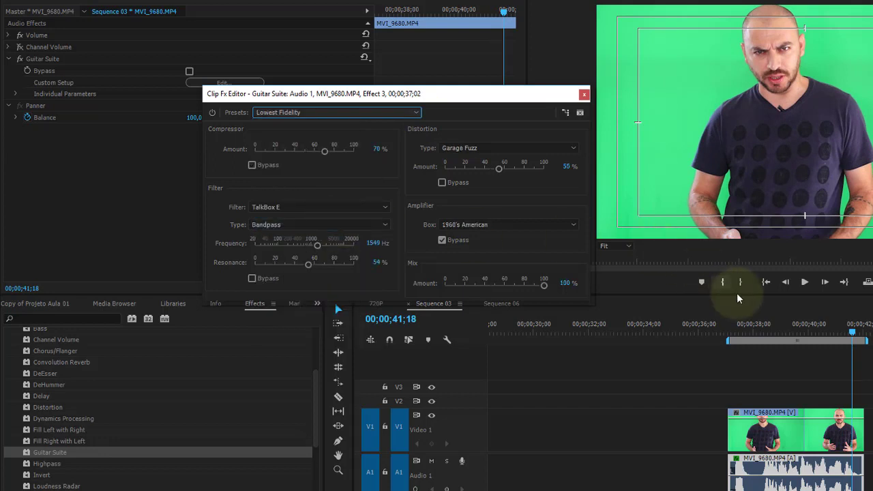
left_click(754, 322)
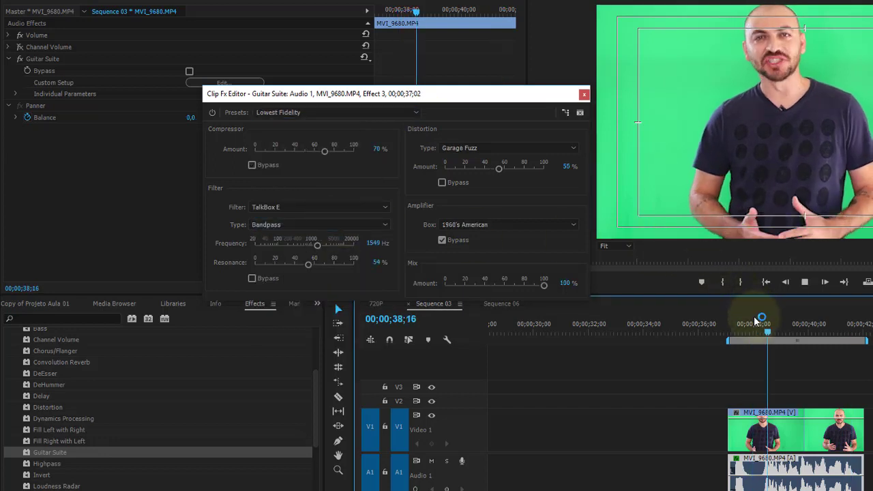
left_click(382, 114)
left_click(345, 241)
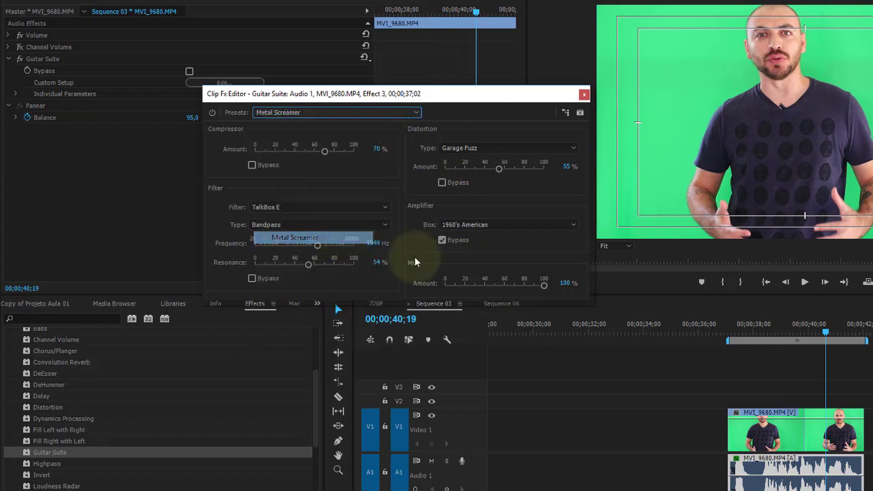
left_click(737, 322)
key("space")
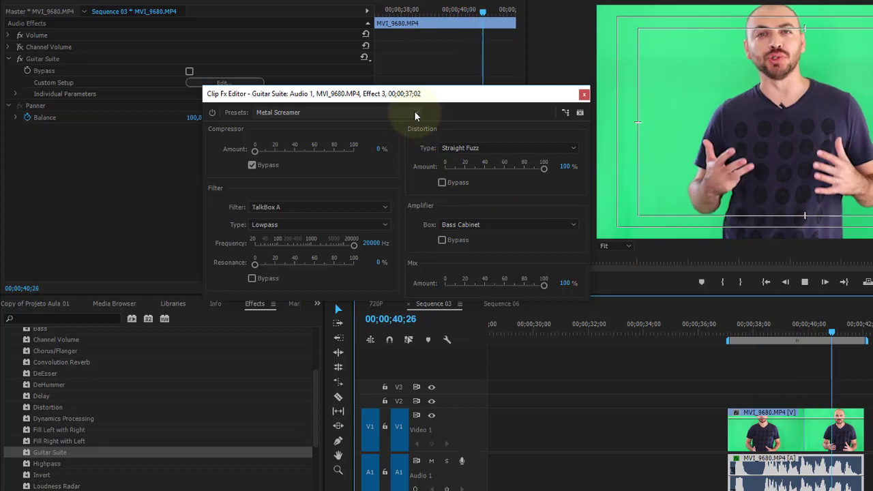
Audition the Big And Dumb and Breakfast of Radiation Guitar Suite presets.
left_click(414, 113)
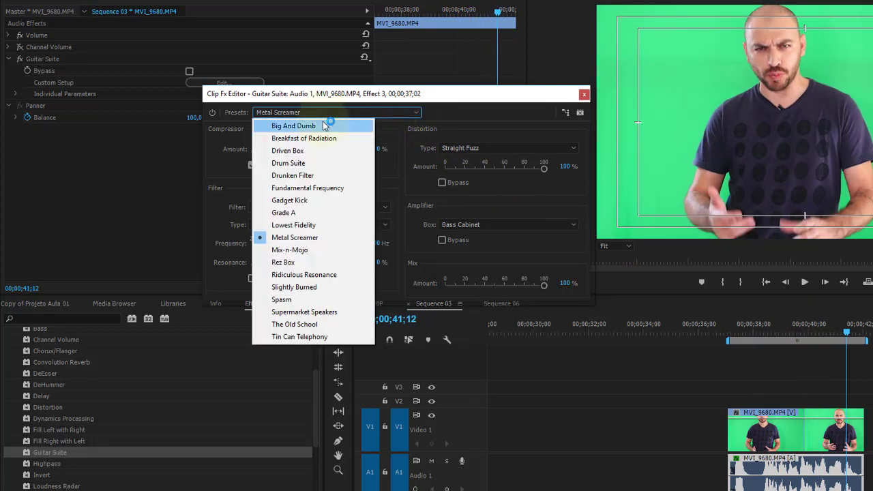
left_click(294, 126)
left_click(743, 322)
key("space")
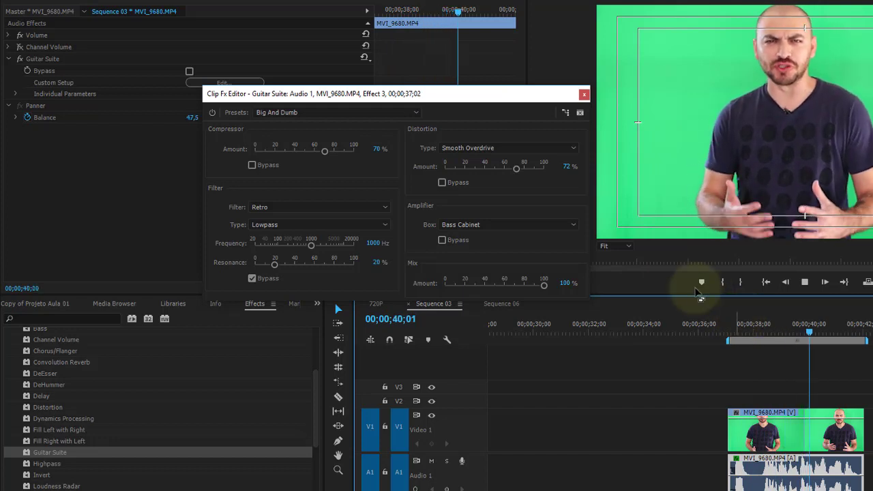
left_click(362, 113)
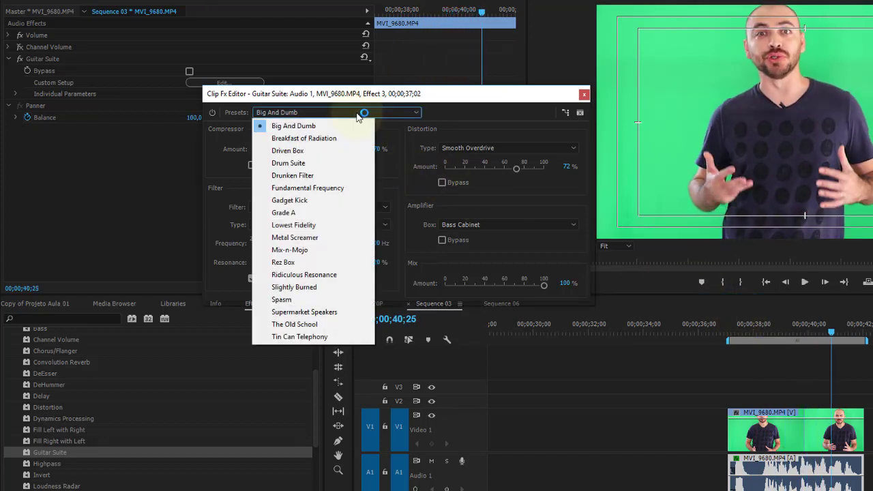
left_click(336, 140)
left_click(757, 332)
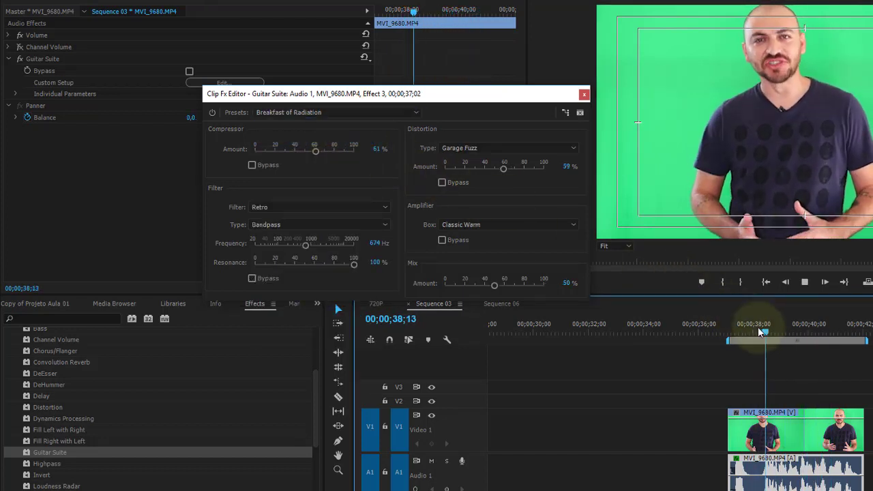
Apply the Driven Box preset and replay the clip from the start to hear it.
left_click(370, 114)
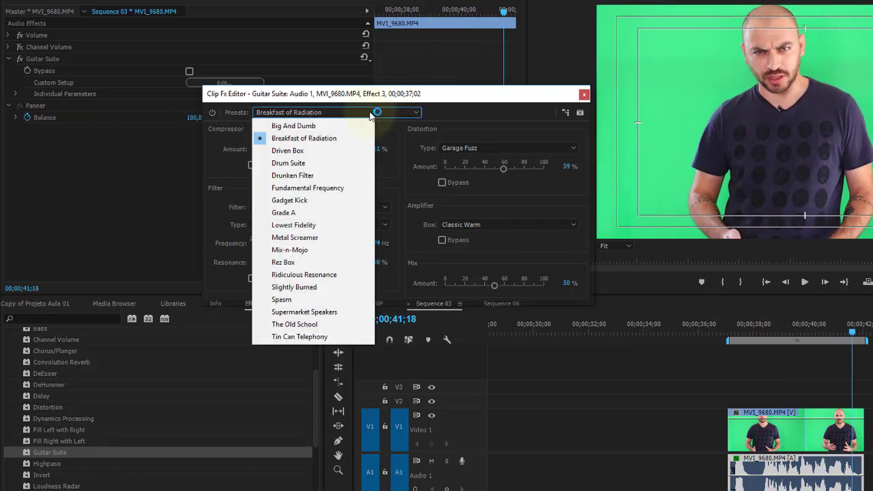
left_click(336, 153)
left_click(758, 333)
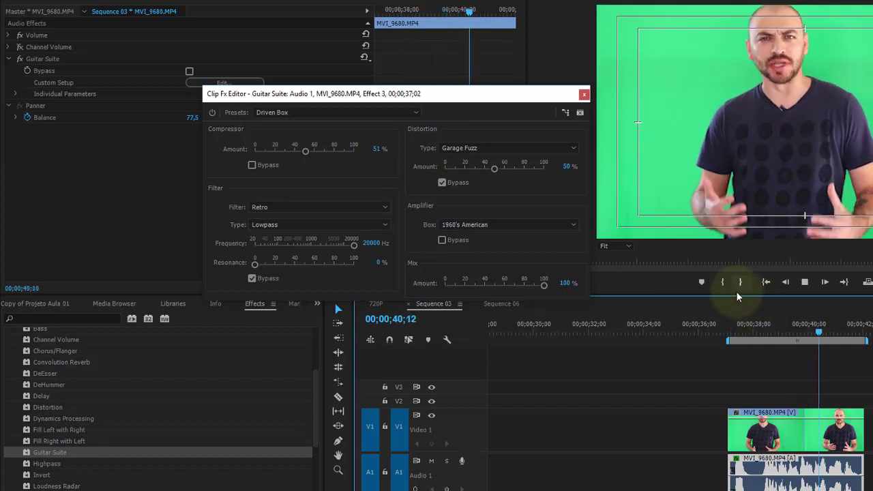
key("space")
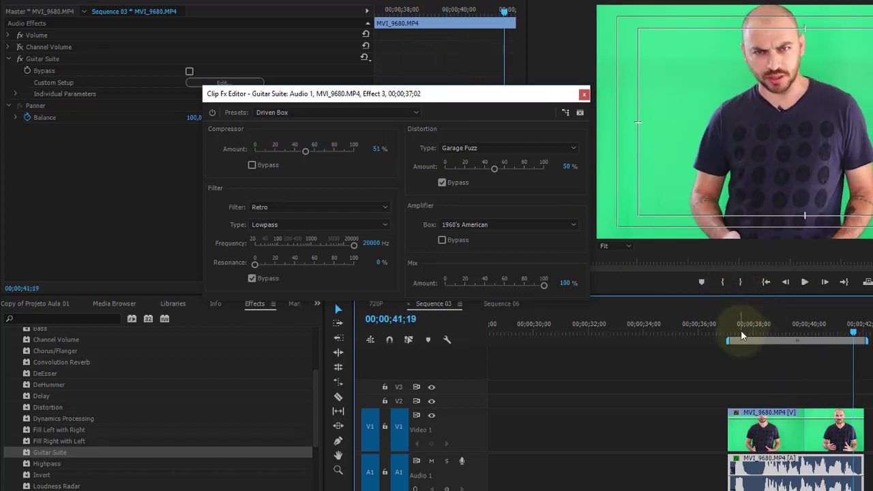
left_click(734, 322)
key("space")
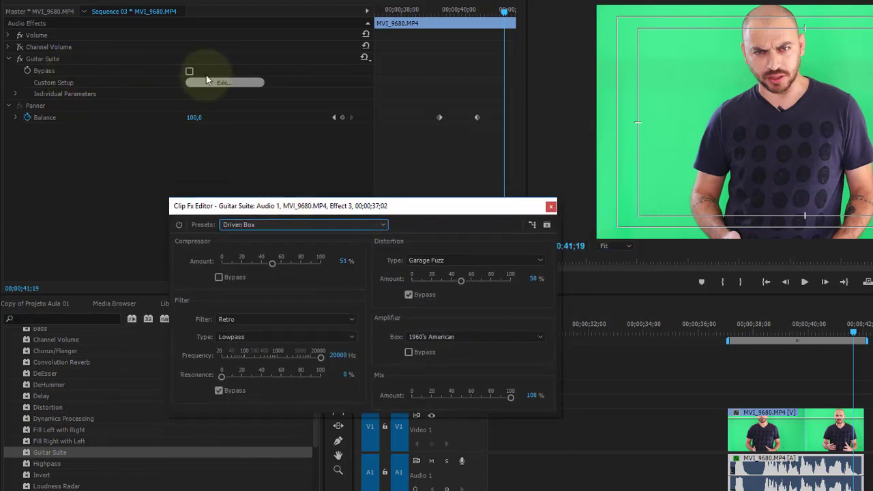
Move the Guitar Suite editor higher, apply the Drum Suite preset and play the clip.
left_click_drag(379, 202, 375, 128)
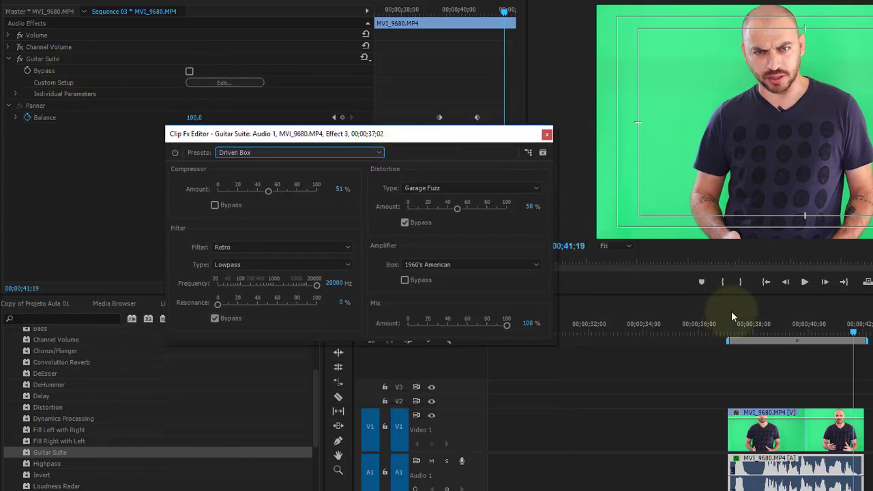
left_click(740, 328)
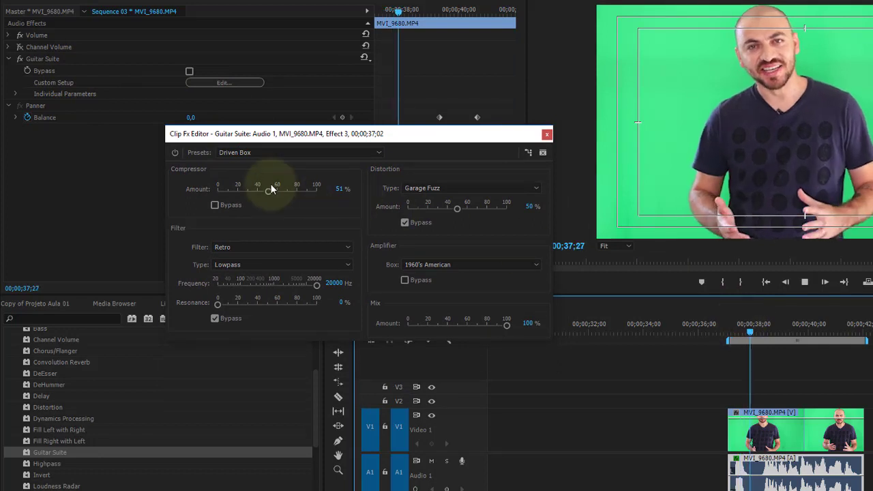
left_click(287, 152)
left_click(288, 204)
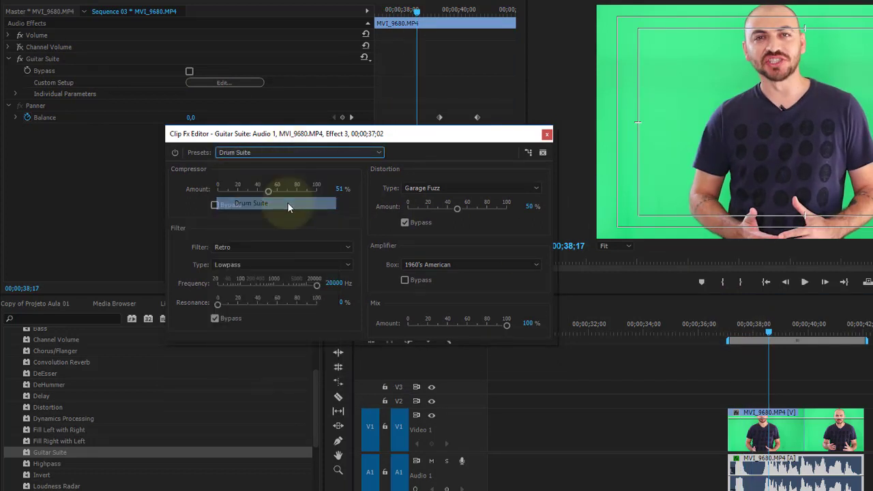
left_click(756, 334)
key("space")
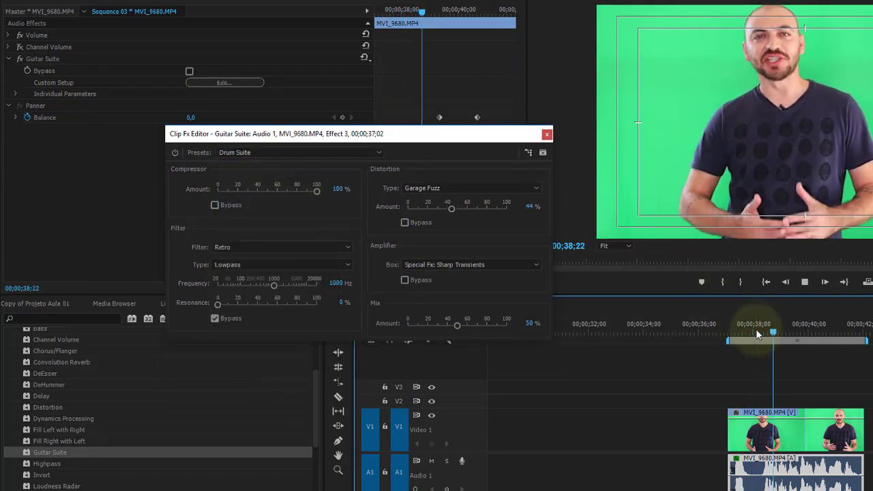
key("space")
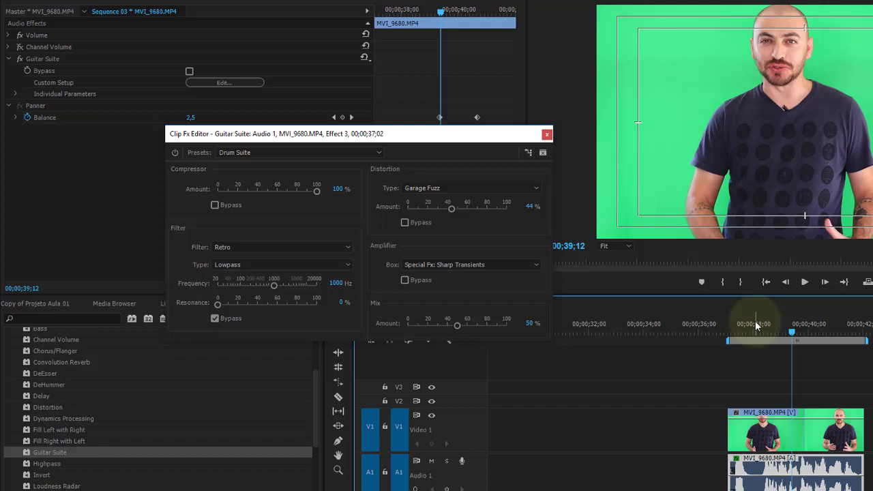
key("space")
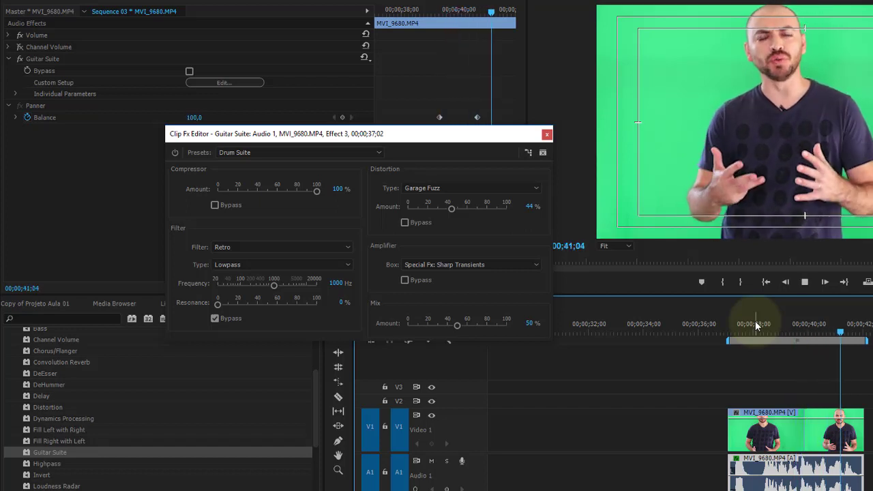
Apply Drunken Filter, then set compressor amount to 48% and distortion to 33%.
left_click(311, 154)
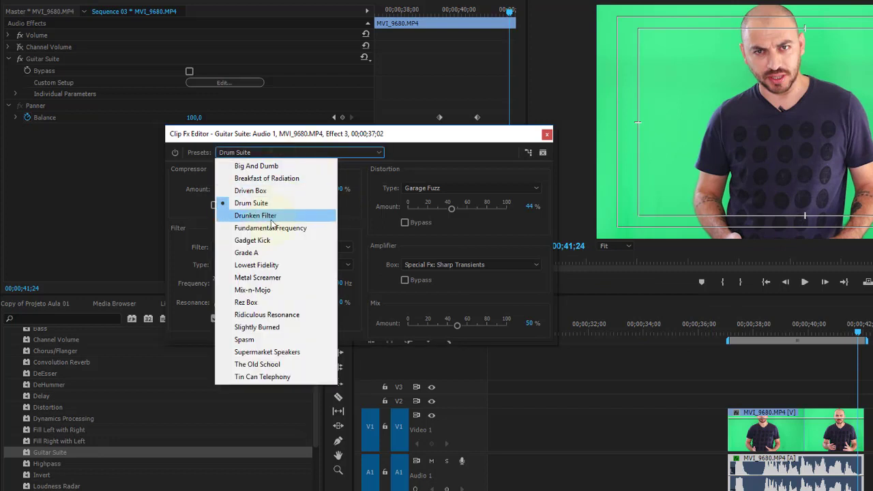
left_click(255, 216)
left_click(751, 332)
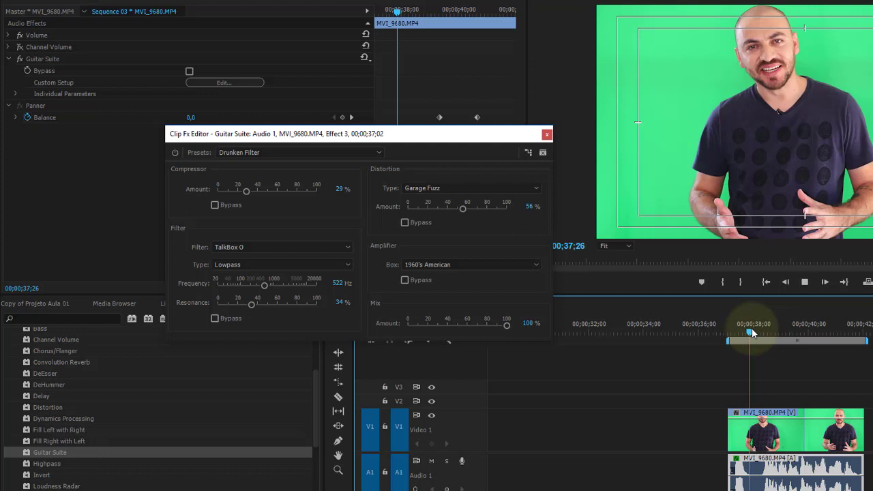
key("space")
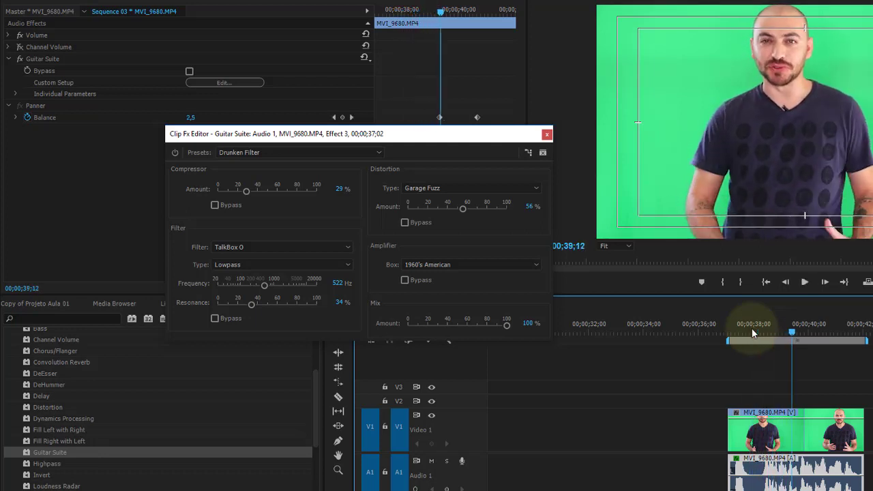
left_click_drag(236, 191, 266, 191)
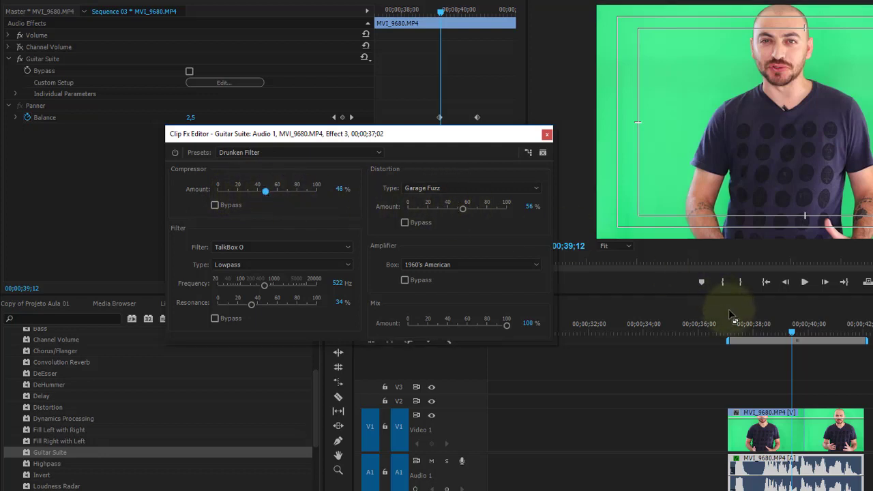
left_click_drag(462, 209, 440, 208)
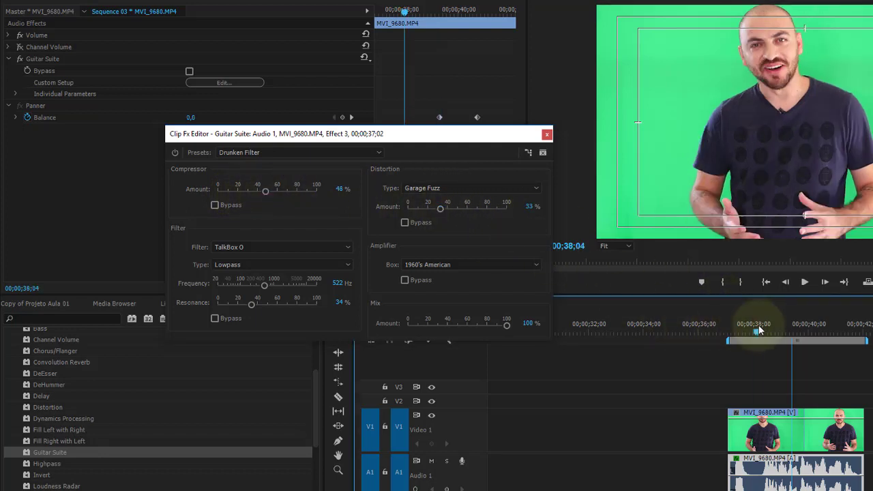
Try the Fundamental Frequency preset, then Gadget Kick, playing the clip to hear it.
left_click(758, 325)
left_click(326, 153)
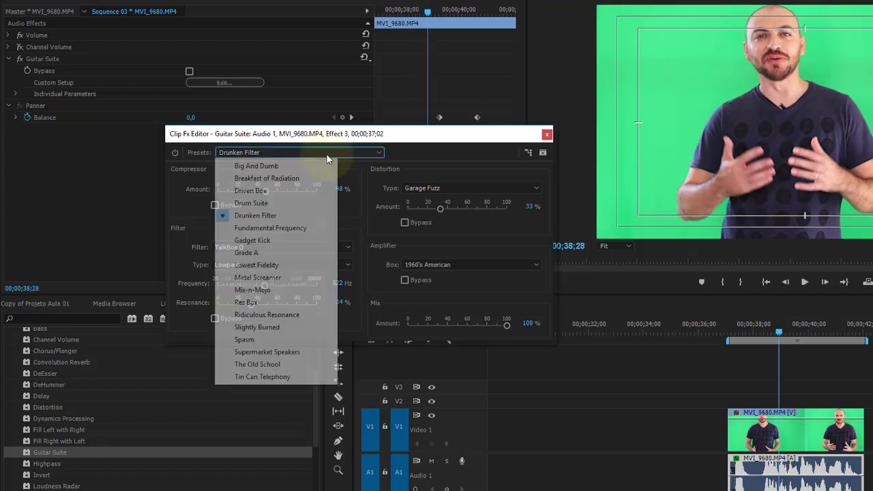
left_click(288, 227)
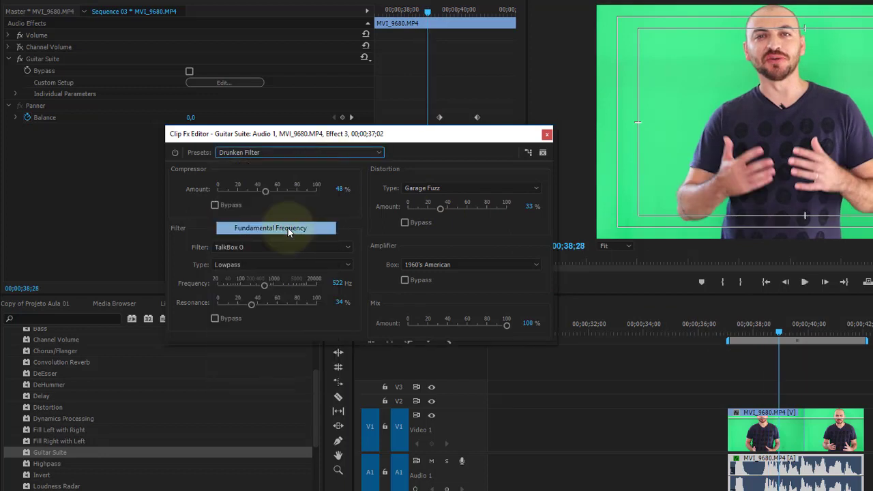
left_click(749, 325)
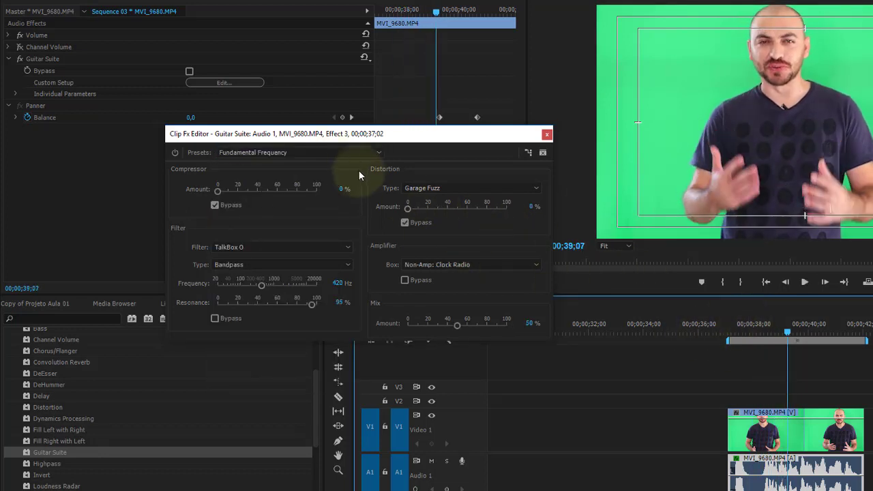
left_click(321, 152)
left_click(291, 242)
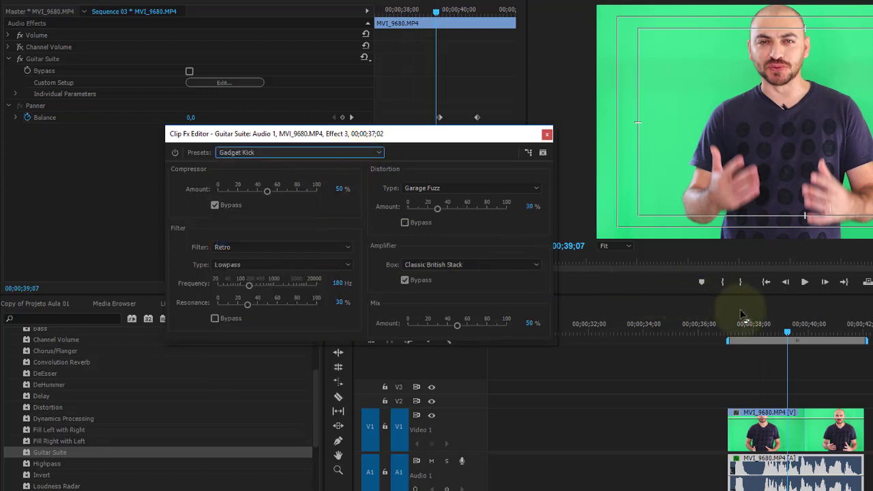
left_click(758, 326)
key("space")
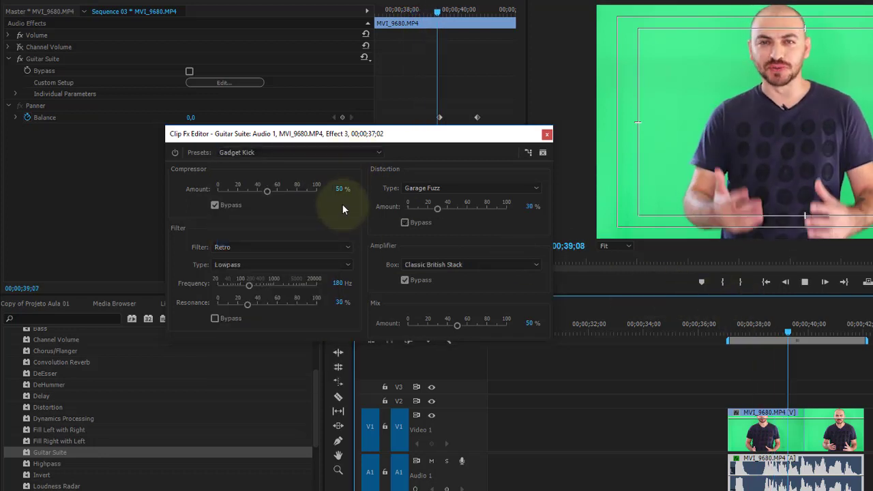
Audition Grade A, then apply Lowest Fidelity and play the clip from 00;38;14.
left_click(351, 153)
left_click(300, 253)
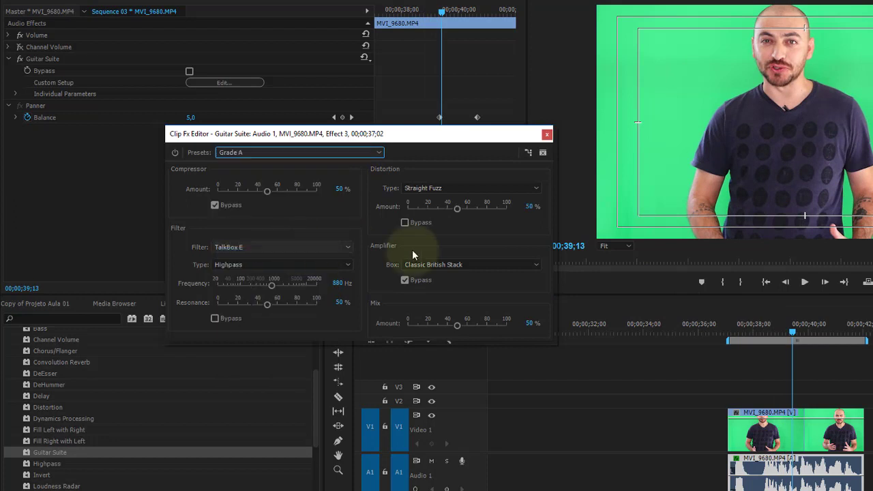
left_click(763, 321)
key("space")
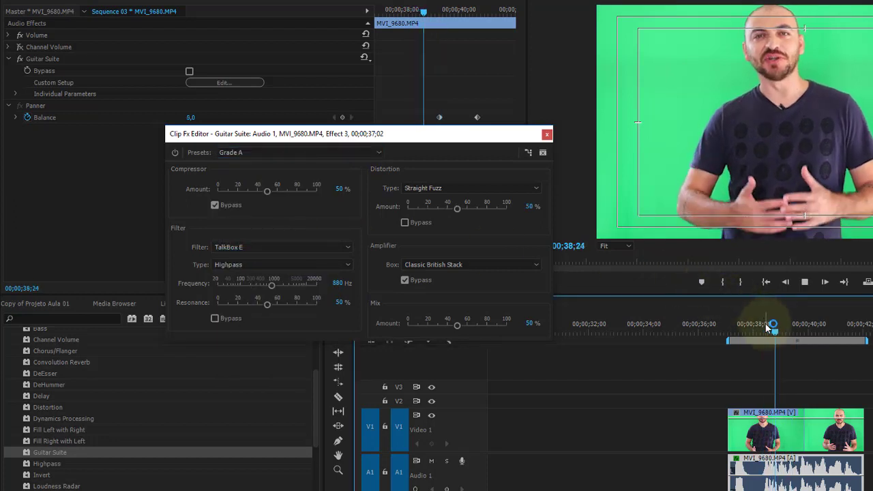
key("space")
left_click(279, 153)
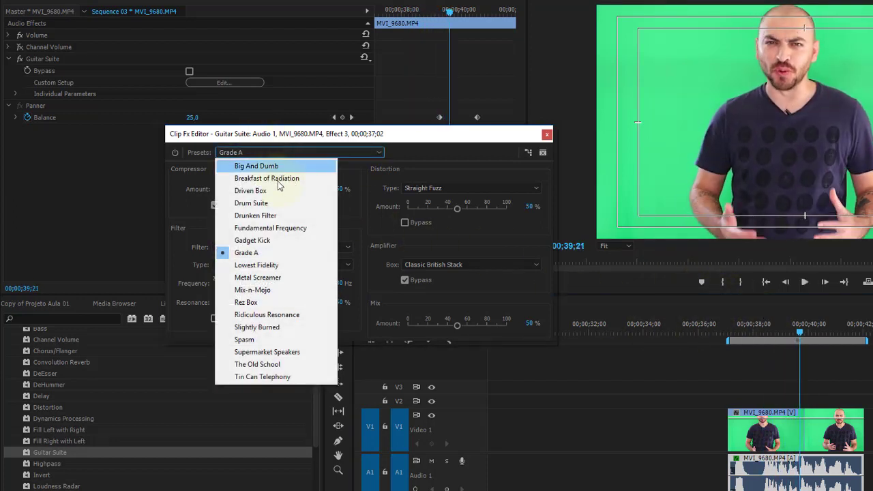
left_click(269, 263)
left_click(766, 333)
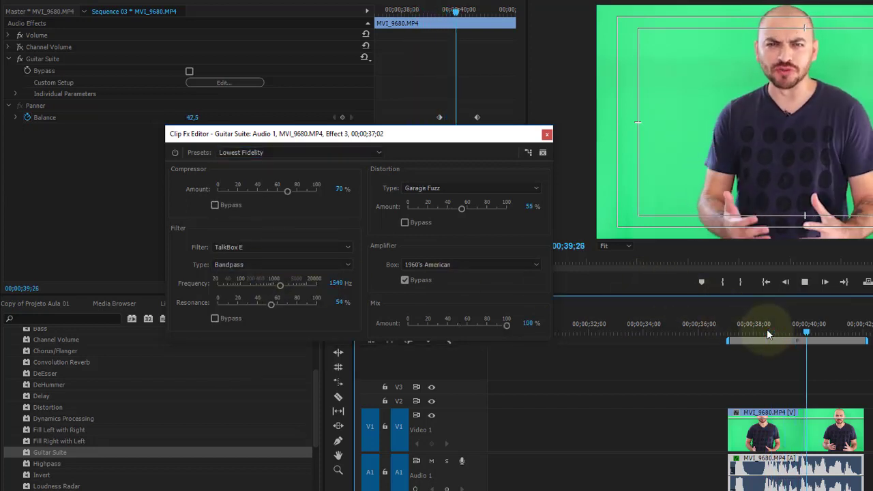
key("space")
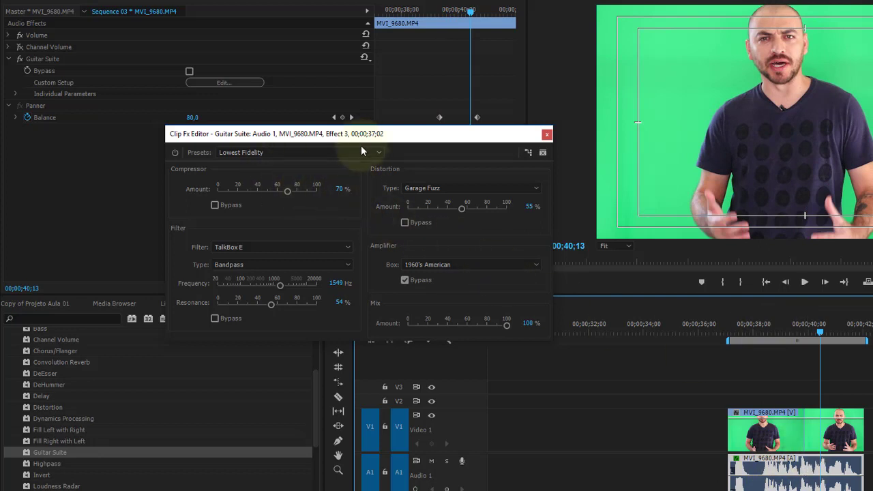
Audition the Metal Screamer and Mix-n-Mojo Guitar Suite presets on the clip.
left_click(362, 151)
left_click(311, 278)
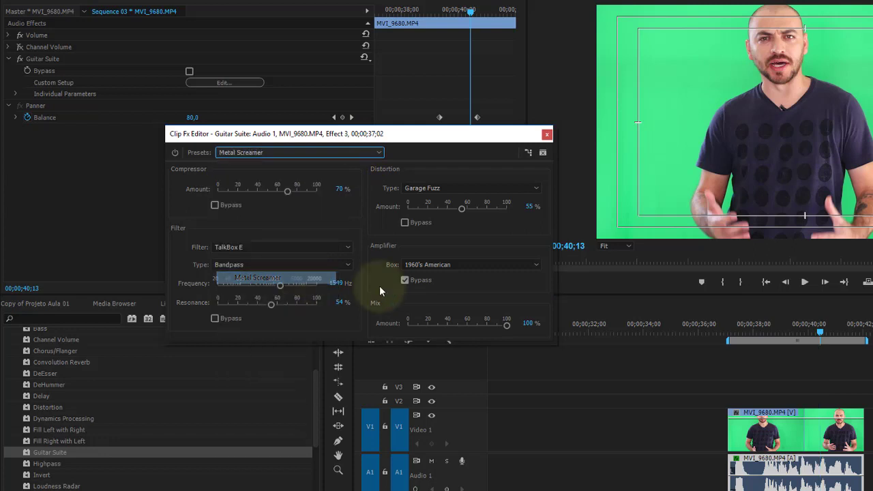
left_click(740, 321)
key("space")
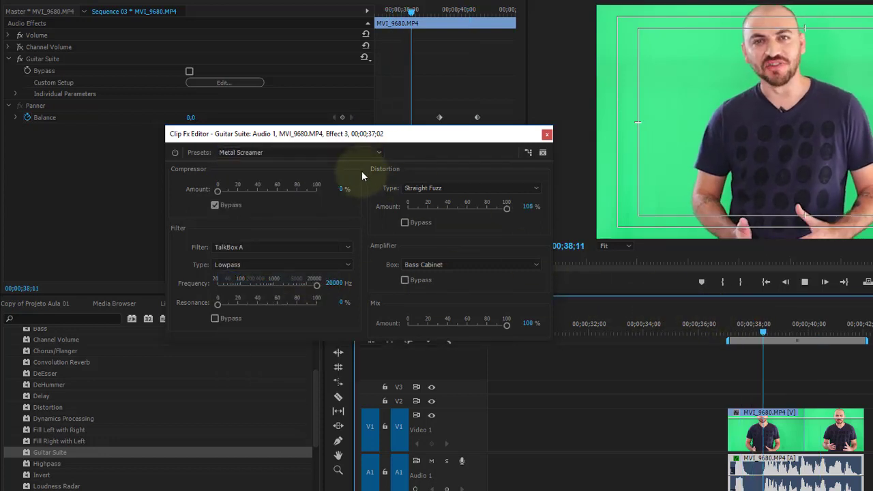
left_click(362, 151)
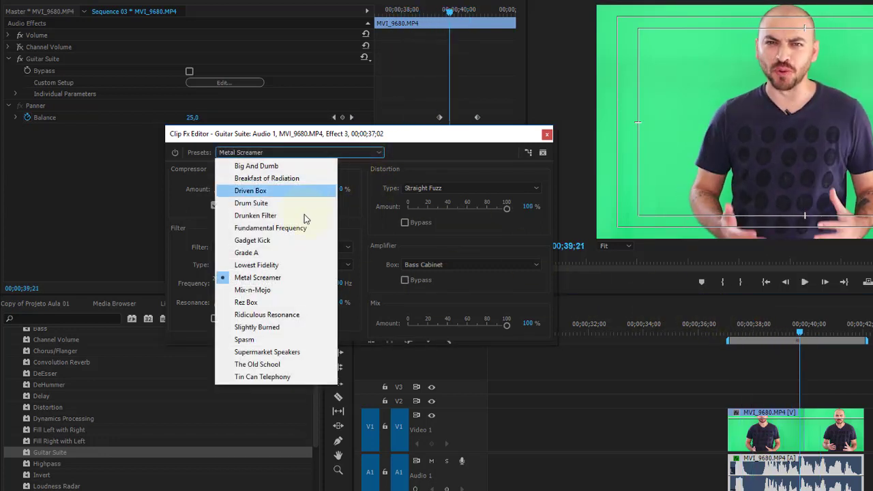
left_click(283, 290)
left_click(751, 319)
key("space")
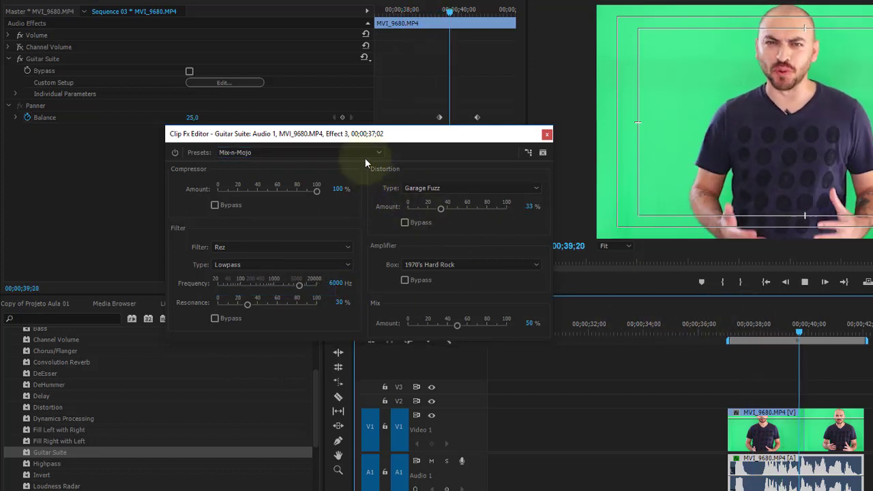
Apply the Spasm preset and play the clip from about 38;00.
key("space")
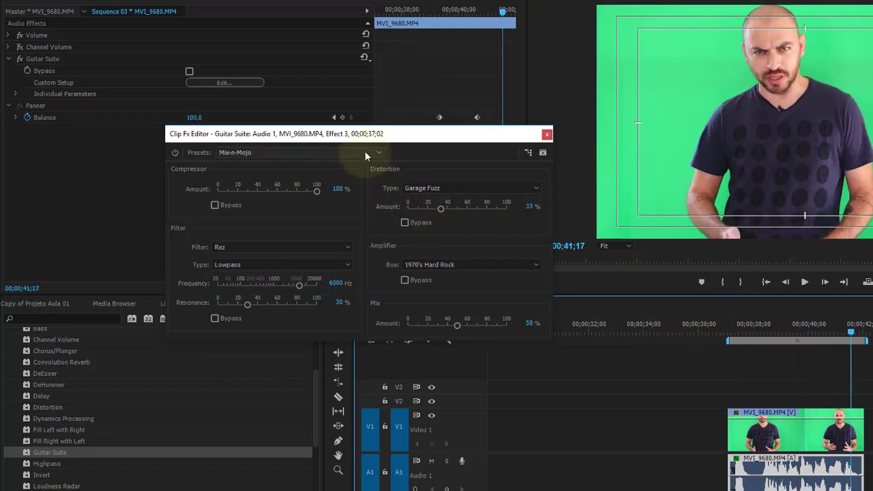
left_click(365, 154)
left_click(307, 339)
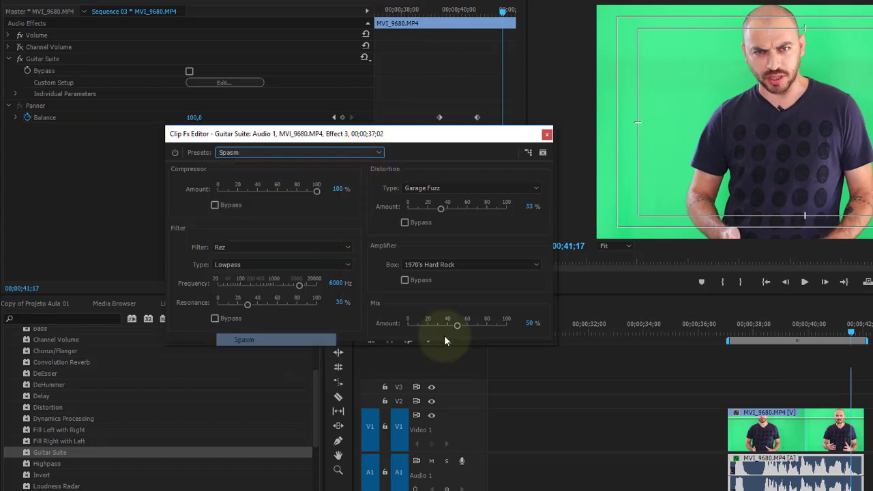
left_click(749, 326)
key("space")
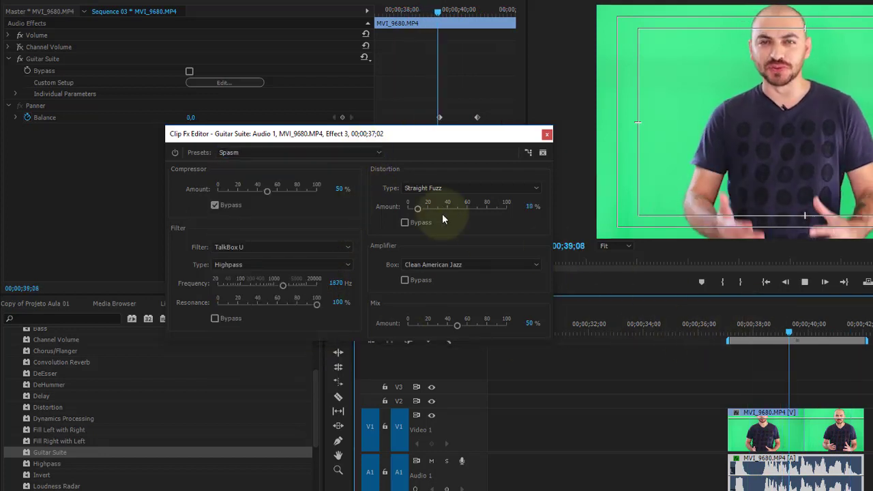
Apply Supermarket Speakers and replay the passage from about 37;00 twice.
left_click(335, 153)
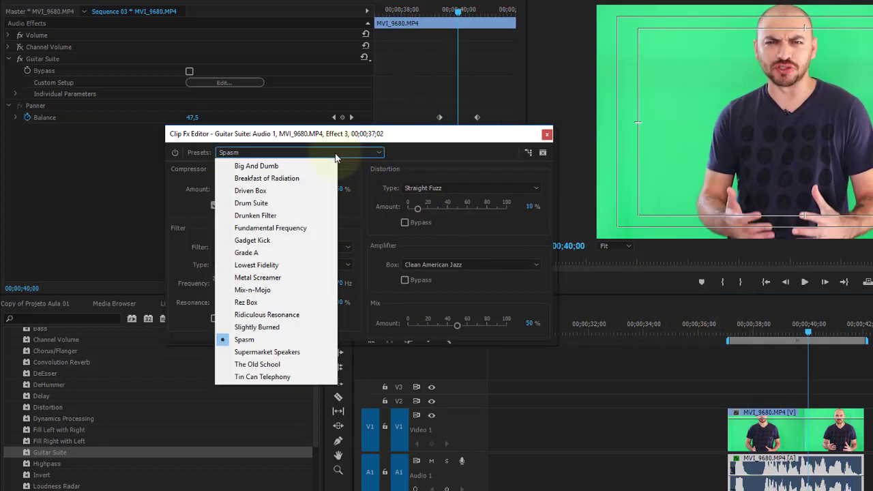
left_click(279, 353)
left_click(728, 324)
key("space")
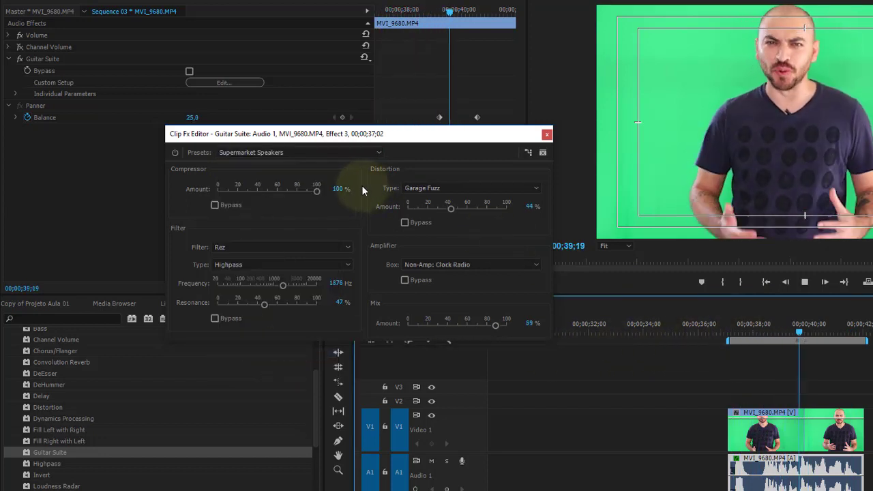
key("space")
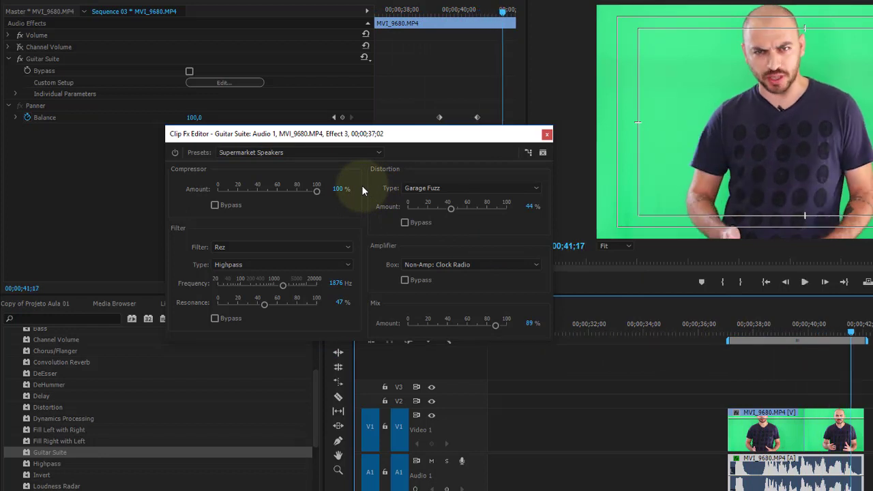
left_click(729, 324)
key("space")
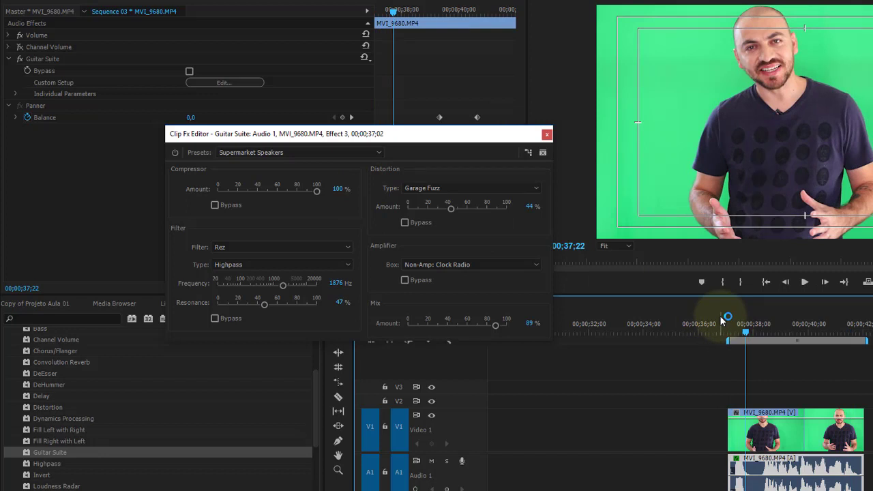
key("space")
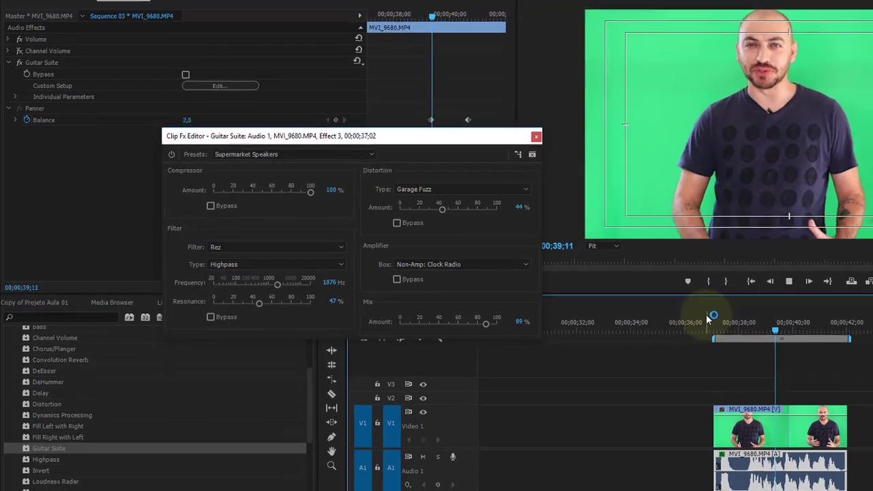
key("space")
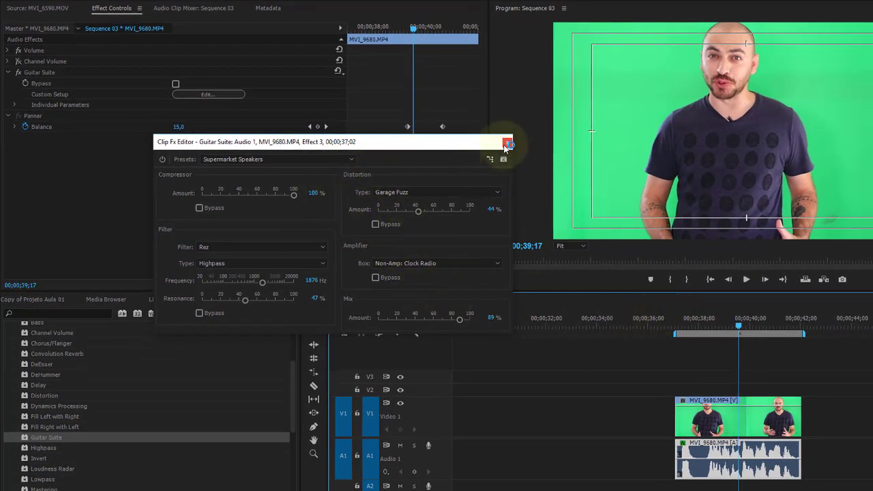
Close the Guitar Suite editor and replay the passage from 38;14.
left_click(508, 144)
left_click(706, 318)
key("space")
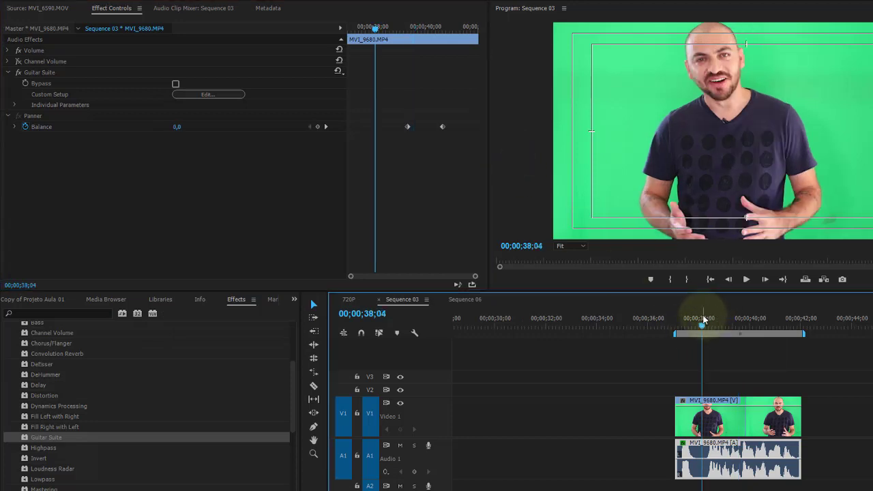
key("space")
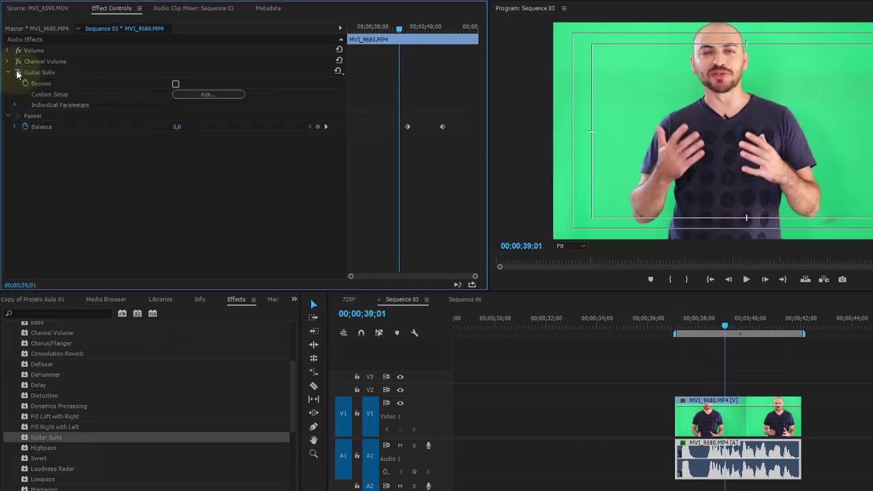
left_click(710, 318)
key("space")
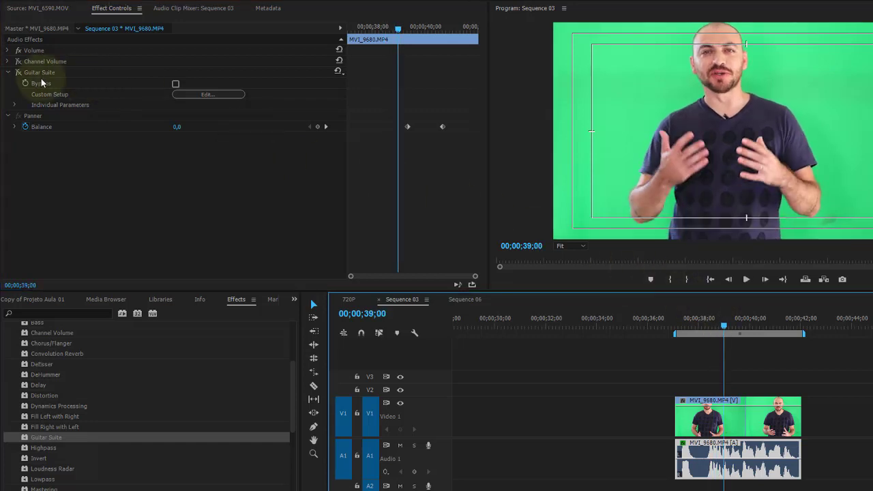
Delete the Guitar Suite effect from the clip in Effect Controls.
left_click(19, 75)
left_click(41, 74)
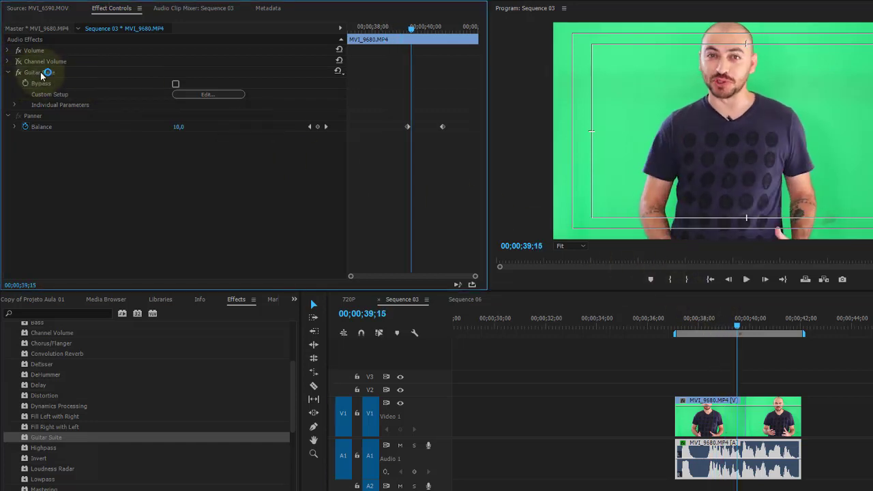
key("Delete")
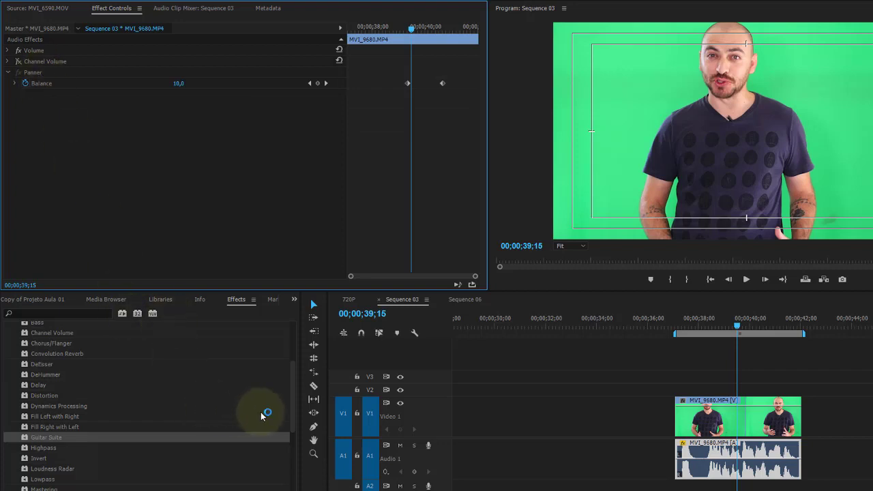
left_click_drag(298, 409, 295, 479)
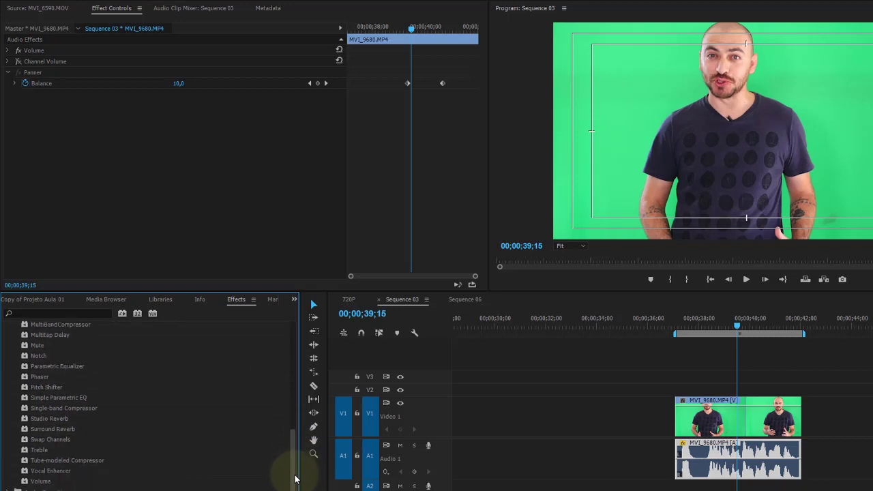